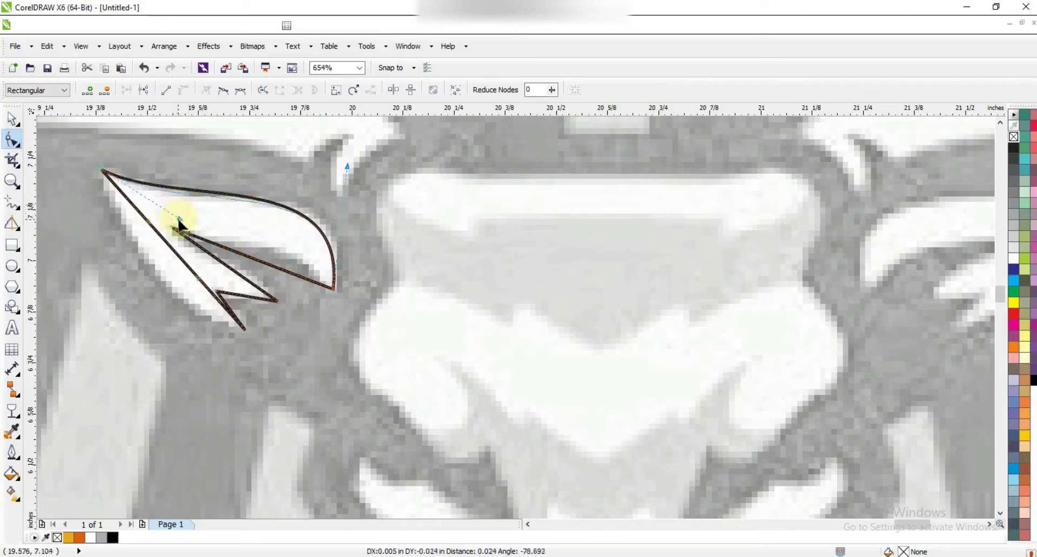
- Bend the straight edges of the left ear outline into curves that follow the deer's ear in the reference image
click(242, 297)
click(277, 301)
drag(207, 253, 193, 259)
drag(243, 278, 194, 269)
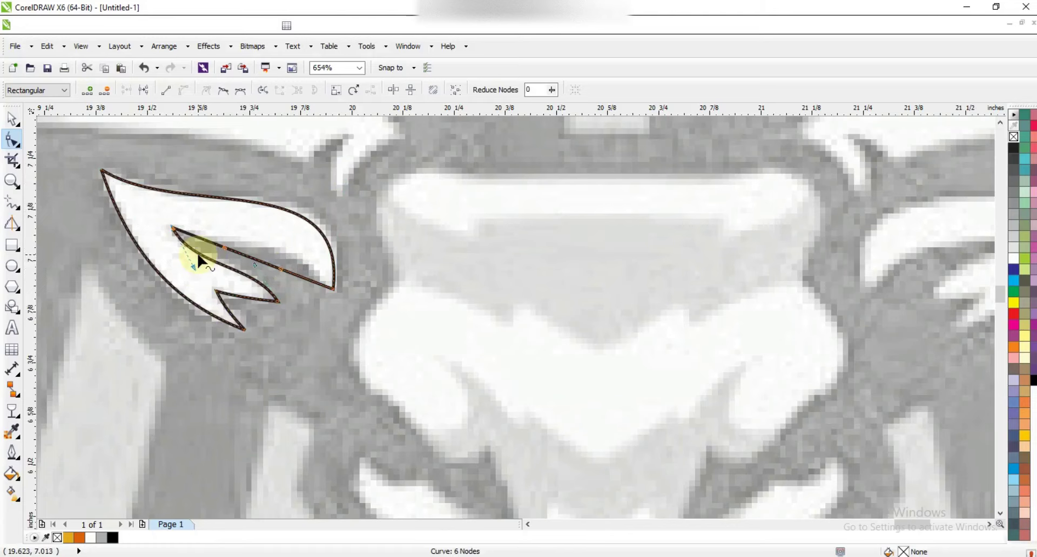
key(space)
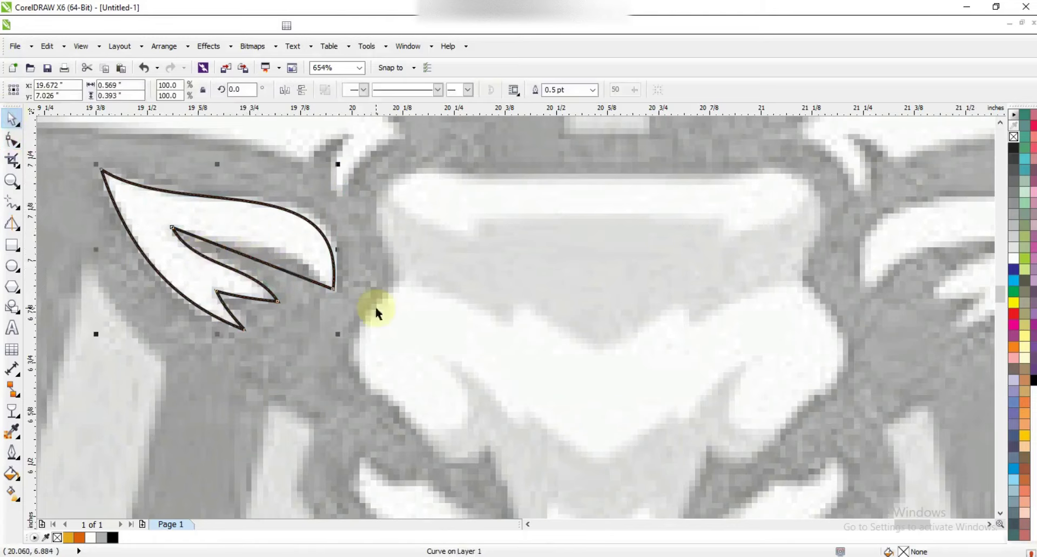
- Fill the left ear shape with black and place a horizontally mirrored copy over the deer's right ear
key(F3)
click(112, 537)
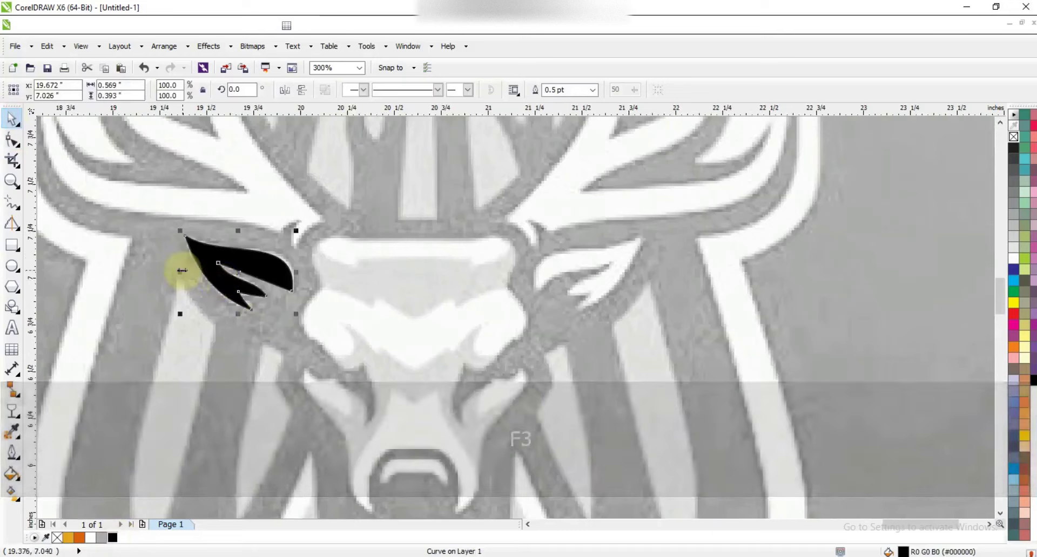
right_click(310, 283)
drag(288, 280, 573, 287)
key(F3)
key(Escape)
- Trace the left half of the deer's face as a closed straight-segment outline along the vertical centreline, forehead, eye and muzzle
key(z)
mouse_move(347, 204)
mouse_down()
mouse_move(517, 367)
mouse_move(567, 398)
mouse_up()
key(F5)
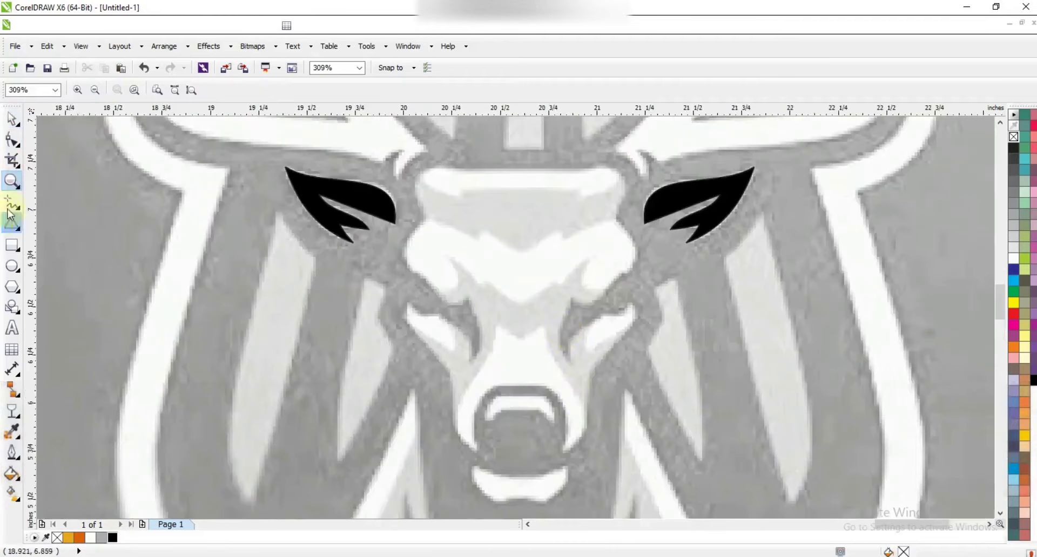
click(477, 450)
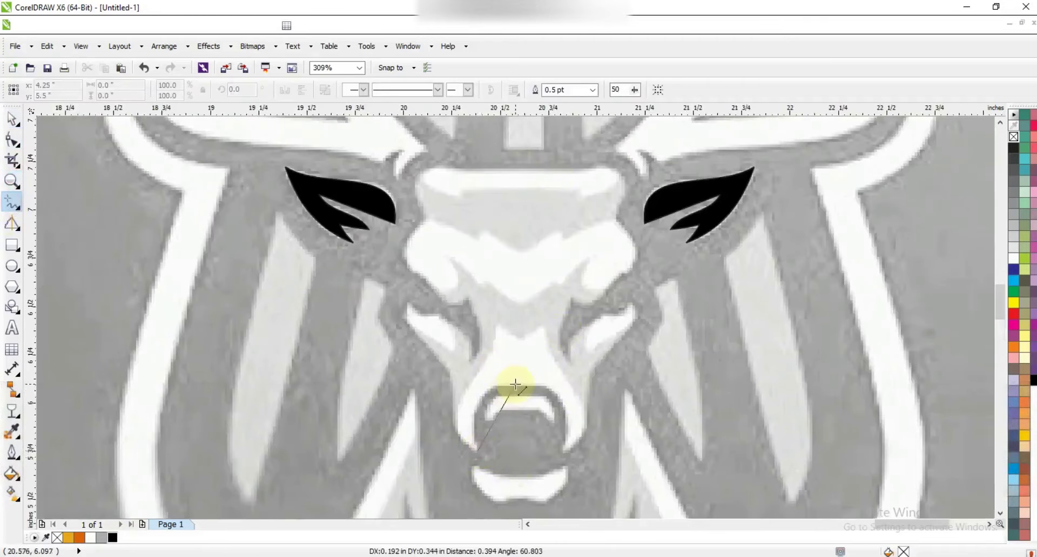
double_click(520, 385)
key(ctrl)
double_click(520, 170)
double_click(459, 172)
double_click(427, 216)
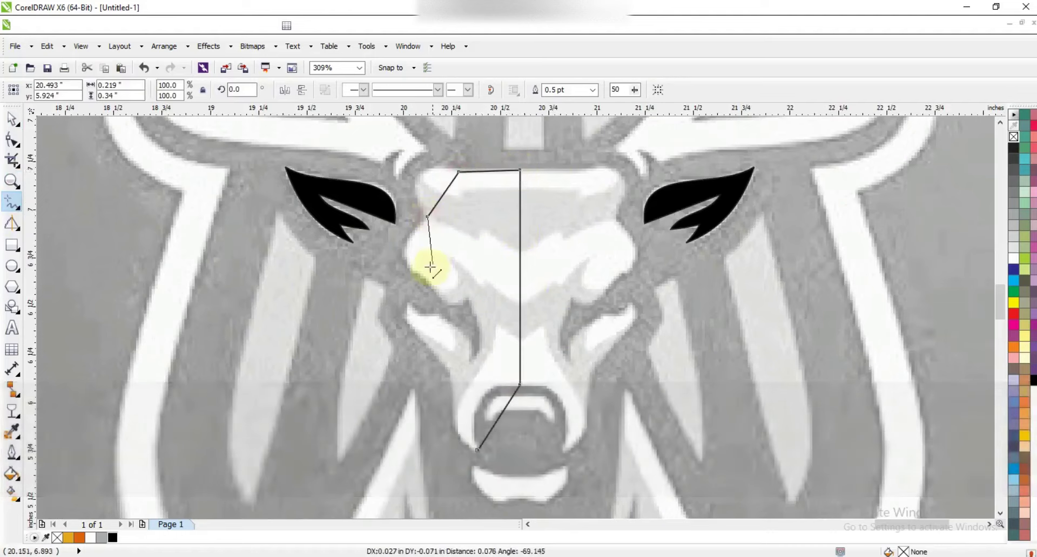
double_click(422, 274)
double_click(471, 298)
double_click(471, 362)
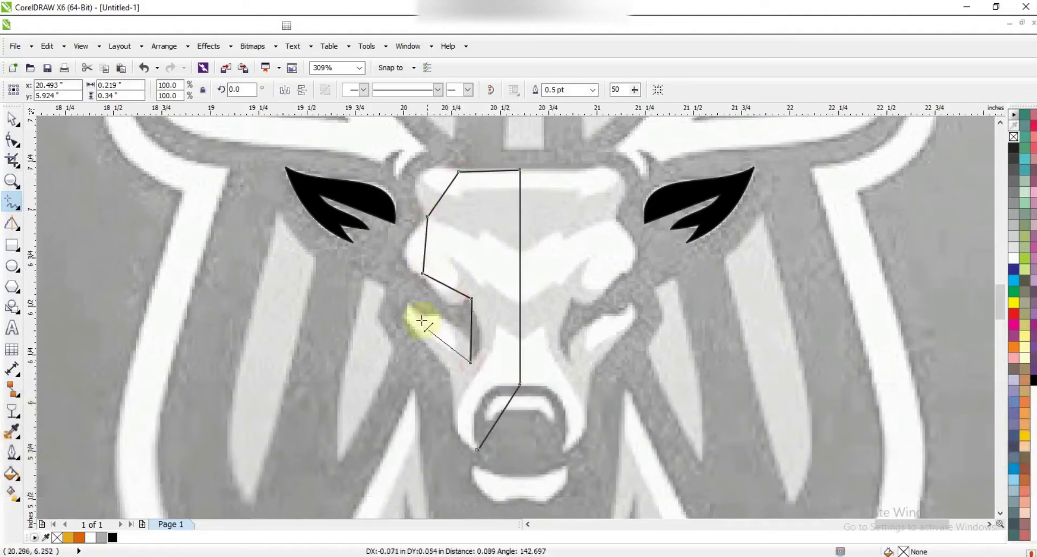
double_click(409, 304)
double_click(452, 393)
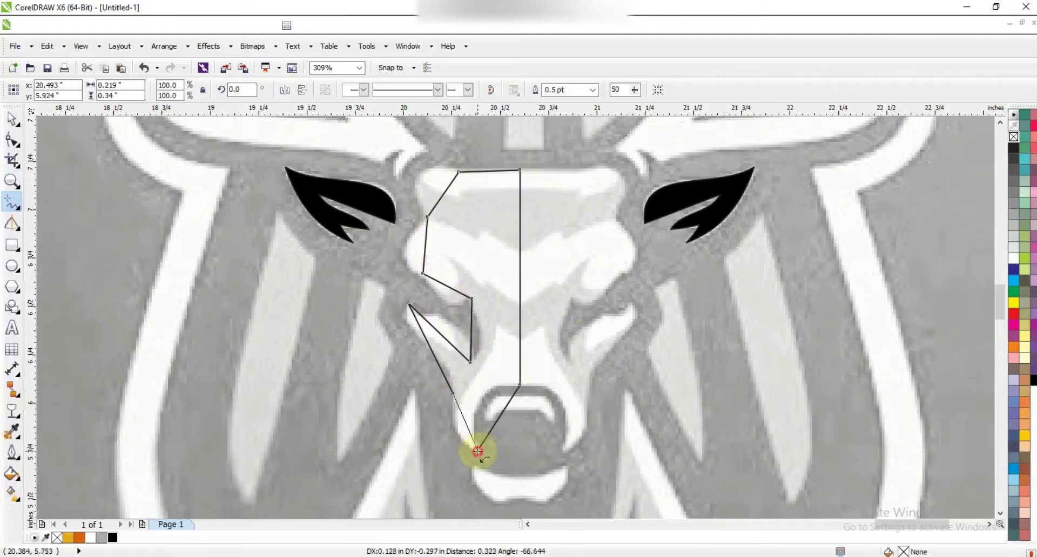
double_click(478, 451)
- Convert the half-face outline's segments to curves and bend them to follow the forehead, brow, eye, cheek and muzzle
key(F10)
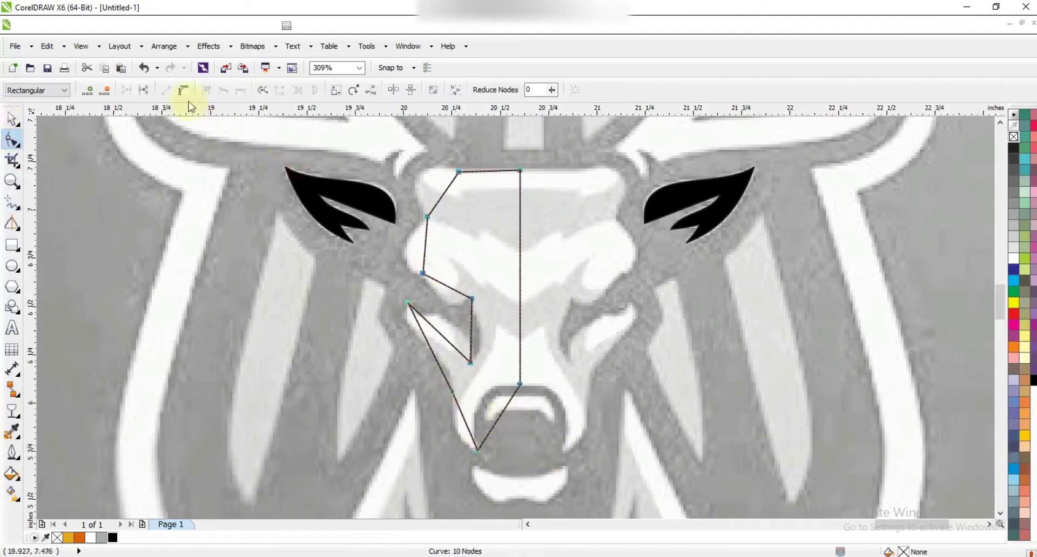
drag(450, 191, 411, 190)
drag(416, 232, 396, 254)
drag(458, 291, 453, 304)
drag(411, 261, 430, 291)
click(473, 342)
drag(485, 349, 486, 346)
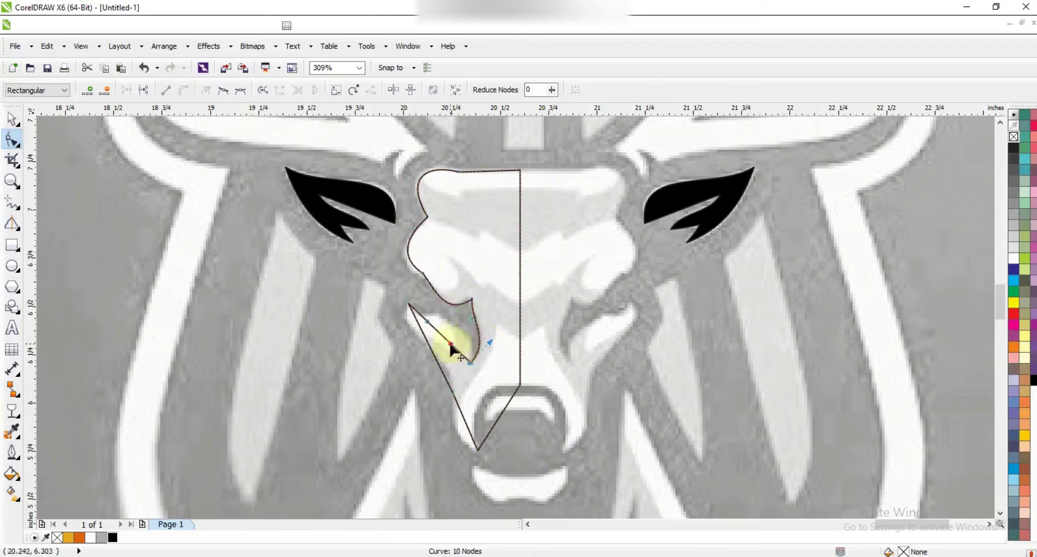
drag(473, 328, 469, 324)
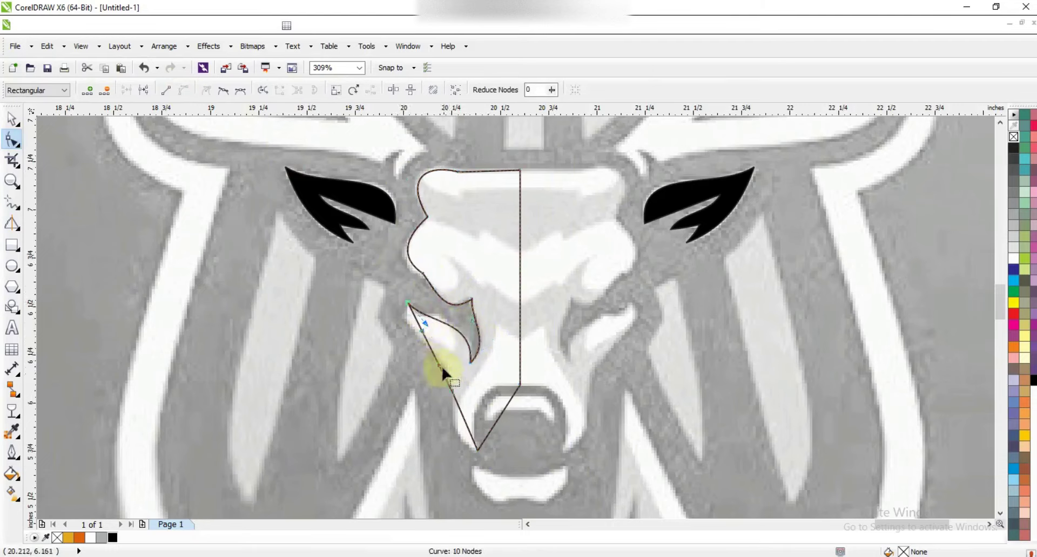
drag(422, 331, 450, 359)
drag(465, 422, 463, 400)
- Fill the half-face shape with black and mirror a copy onto the other side of the centreline
click(12, 118)
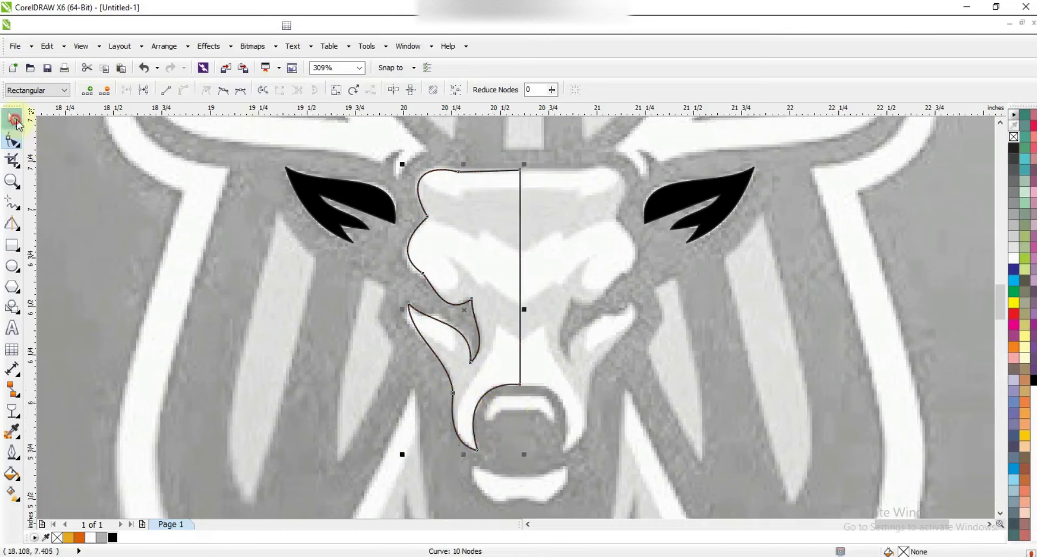
click(114, 538)
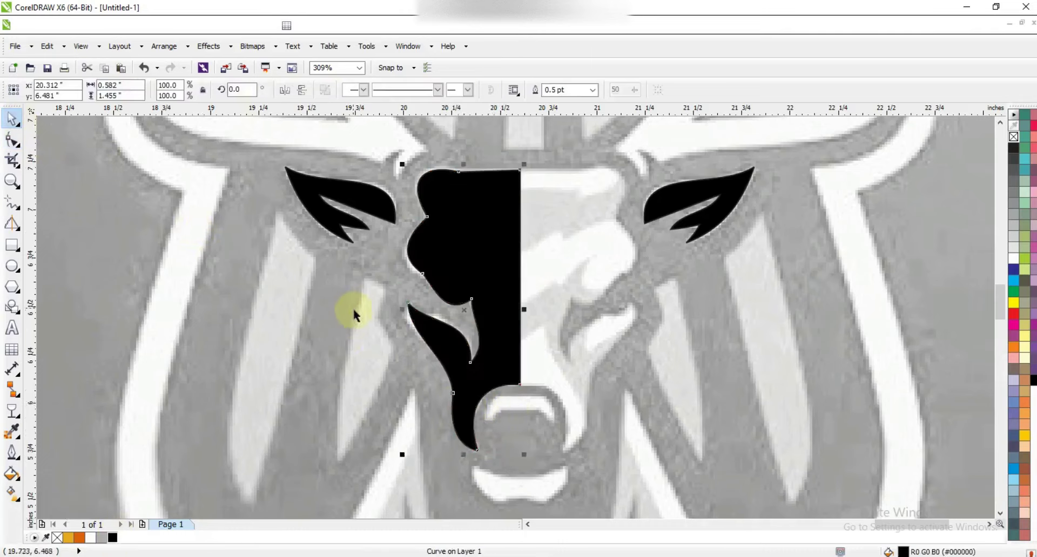
drag(400, 310, 497, 264)
- Weld the two face halves into one shape and remove its fill so only the outline remains
shift+click(497, 265)
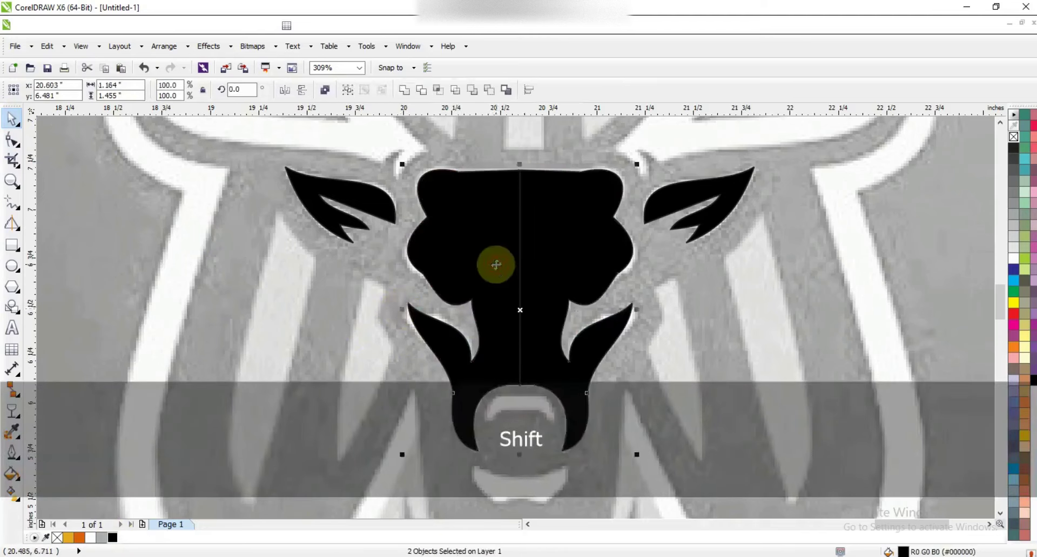
click(404, 91)
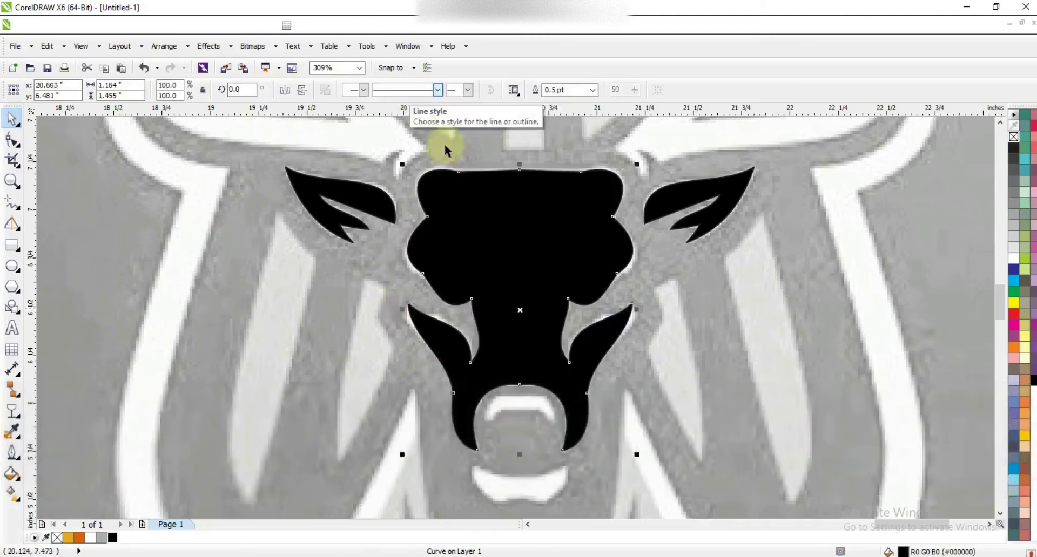
click(1013, 137)
- Draw a zigzag open line tracing the shading on the left half, from the brow to the centreline and down past the muzzle
key(z)
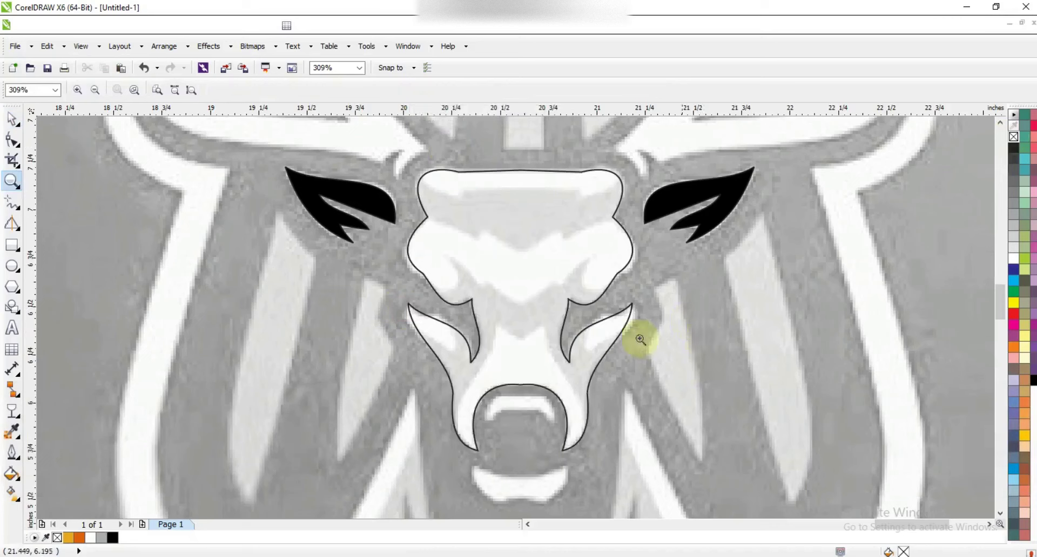
drag(378, 147, 694, 475)
click(11, 202)
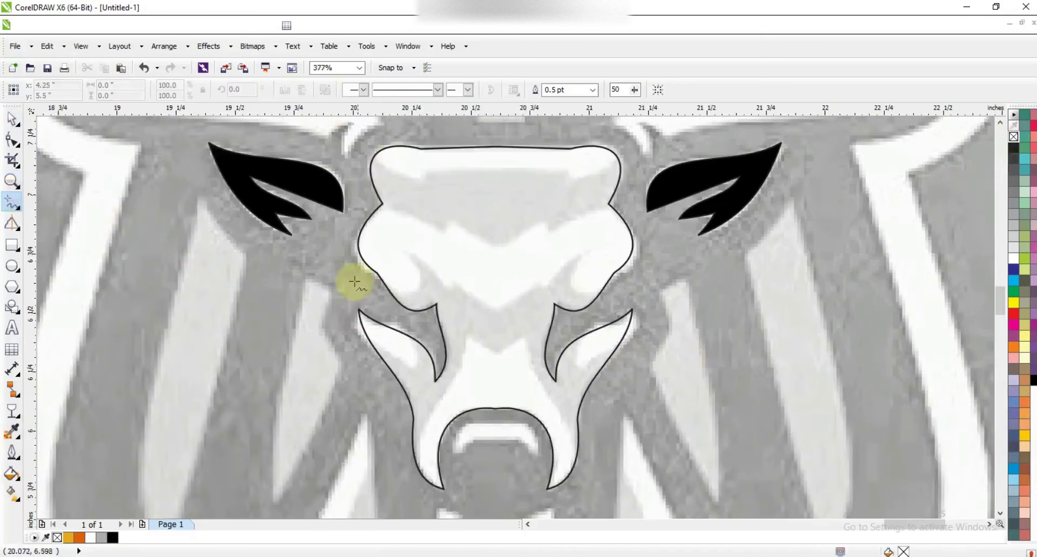
click(354, 277)
click(403, 248)
click(449, 290)
click(452, 279)
click(495, 309)
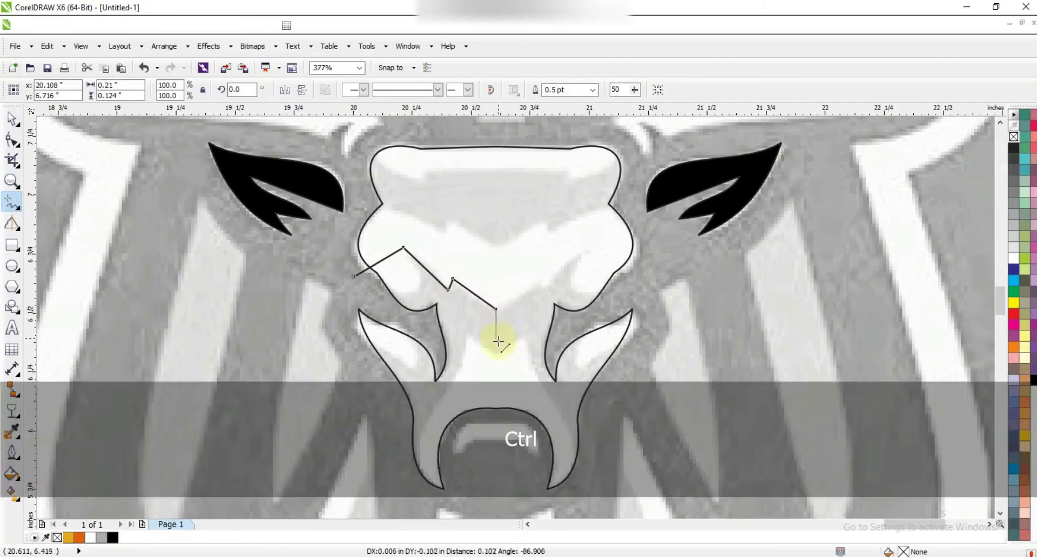
ctrl+click(495, 354)
click(469, 335)
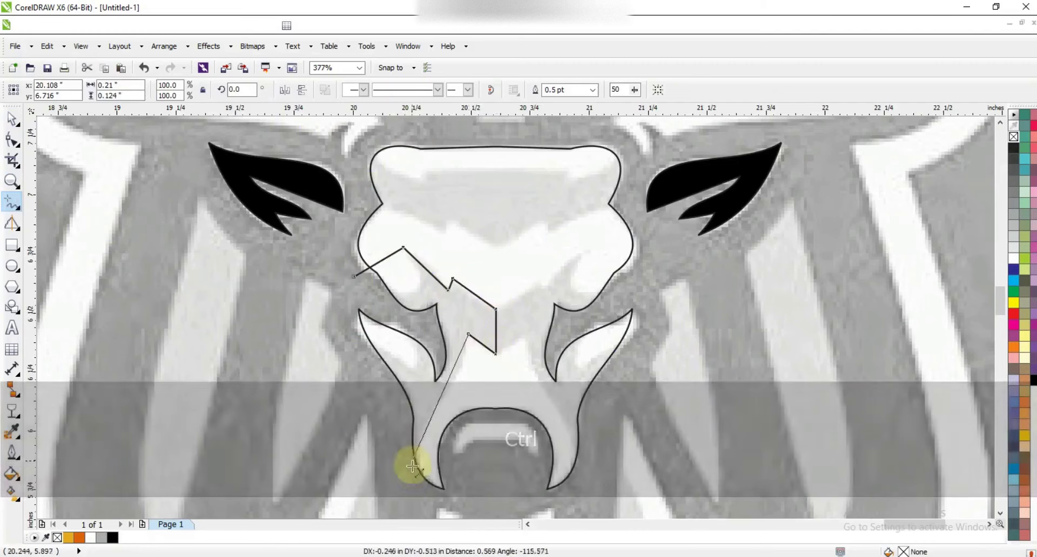
double_click(413, 483)
- Convert the left shading line to curves and bend its segments to fit the brow, nose bridge and muzzle shading
key(F10)
drag(263, 196, 529, 490)
click(183, 91)
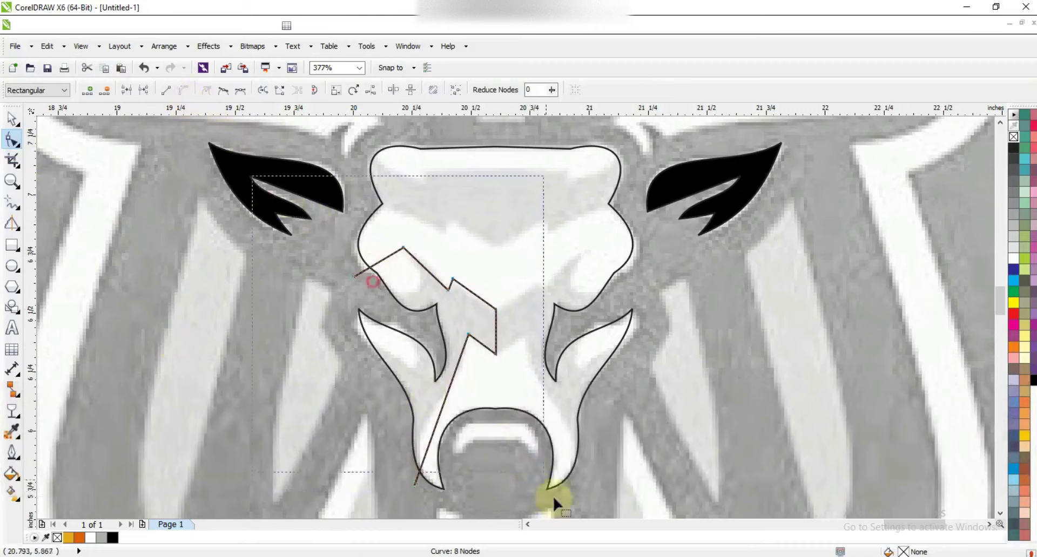
drag(388, 258, 472, 339)
drag(432, 435, 406, 416)
drag(450, 384, 463, 396)
drag(405, 417, 405, 410)
drag(463, 396, 463, 398)
- Draw a two-segment pointed line around the white highlight below the deer's left eye
drag(301, 281, 562, 423)
click(12, 201)
click(316, 254)
double_click(481, 364)
click(350, 203)
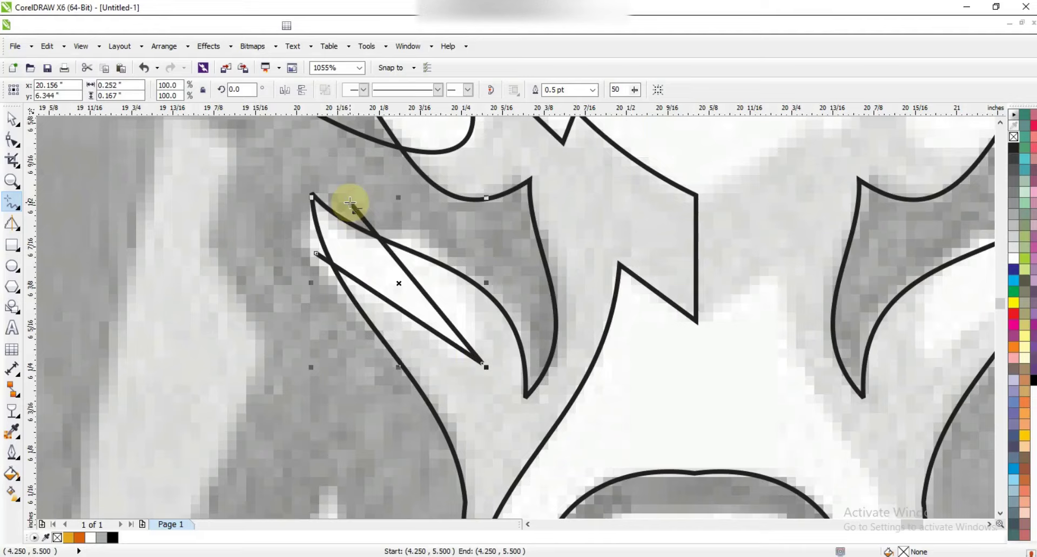
click(350, 203)
- Bend both segments of the left eye highlight line and adjust its end node to match the reference shape
key(F10)
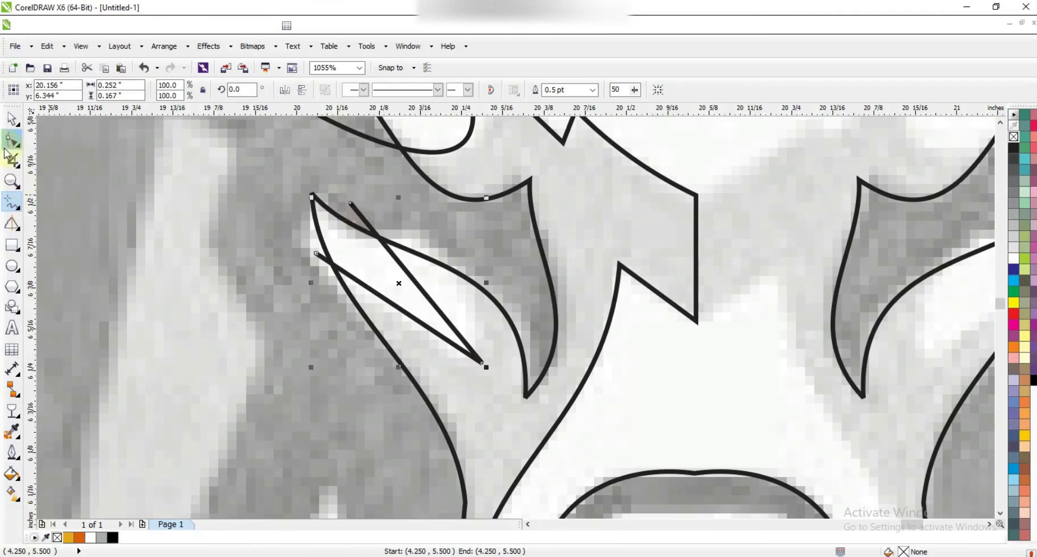
click(367, 290)
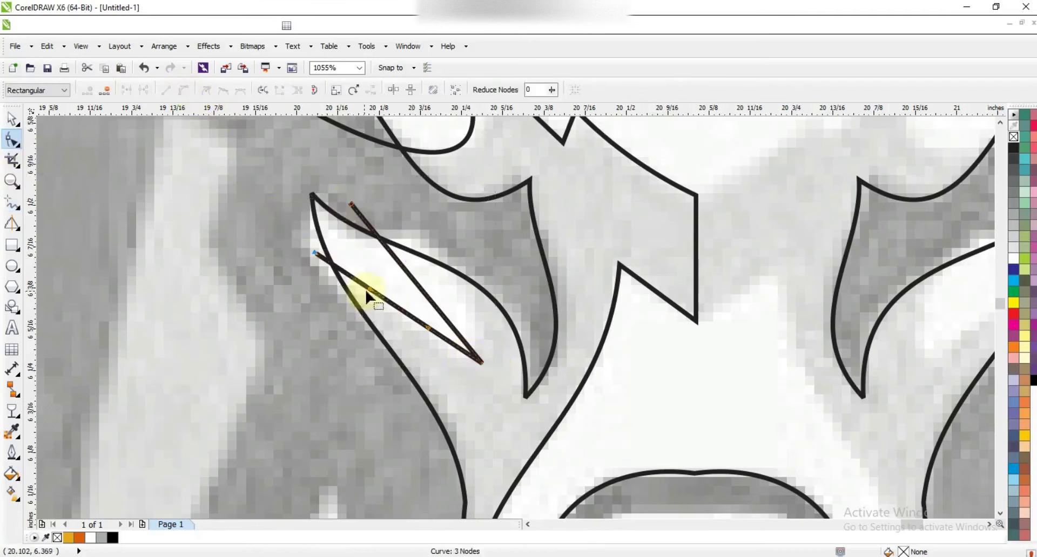
drag(368, 290, 372, 309)
drag(439, 309, 465, 284)
drag(352, 204, 337, 204)
drag(464, 285, 468, 272)
- Select the left eye highlight and shading line together and place their mirrored copies on the right half of the face
click(12, 119)
key(F3)
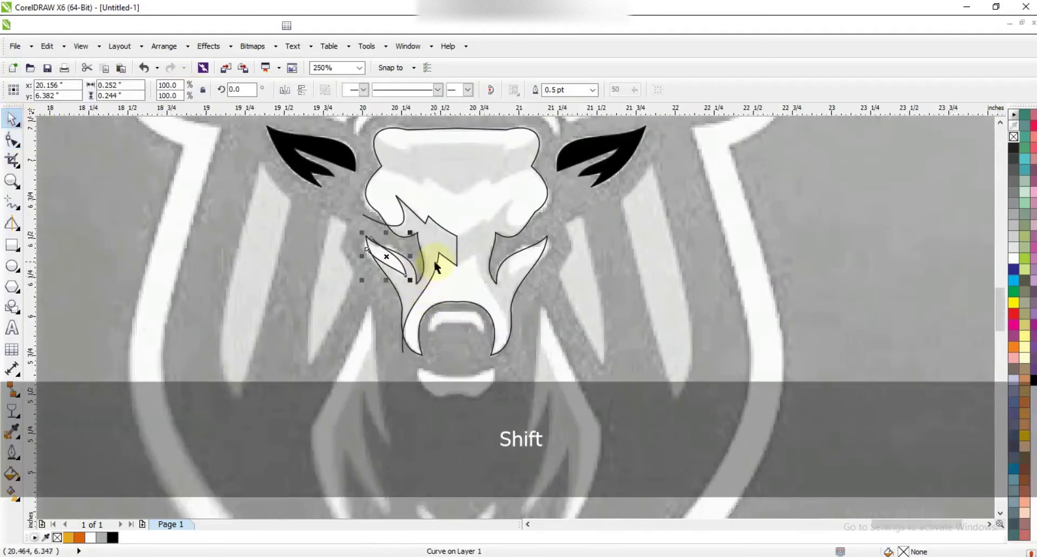
shift+click(435, 251)
drag(363, 274, 475, 284)
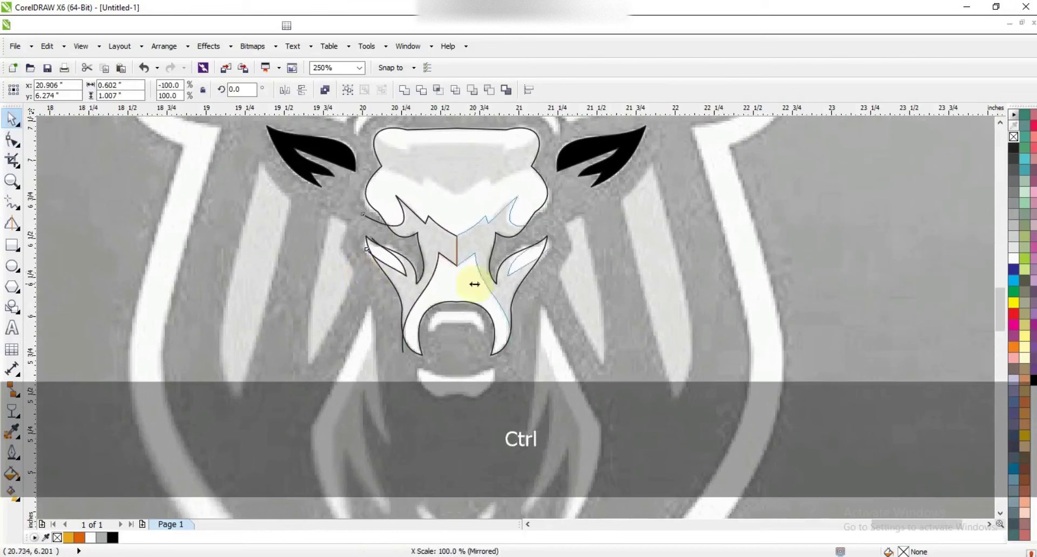
drag(431, 313, 405, 324)
- Trace the left half of the forehead shading with a zigzag line that runs up the vertical centreline and past the face edge
click(12, 180)
click(551, 189)
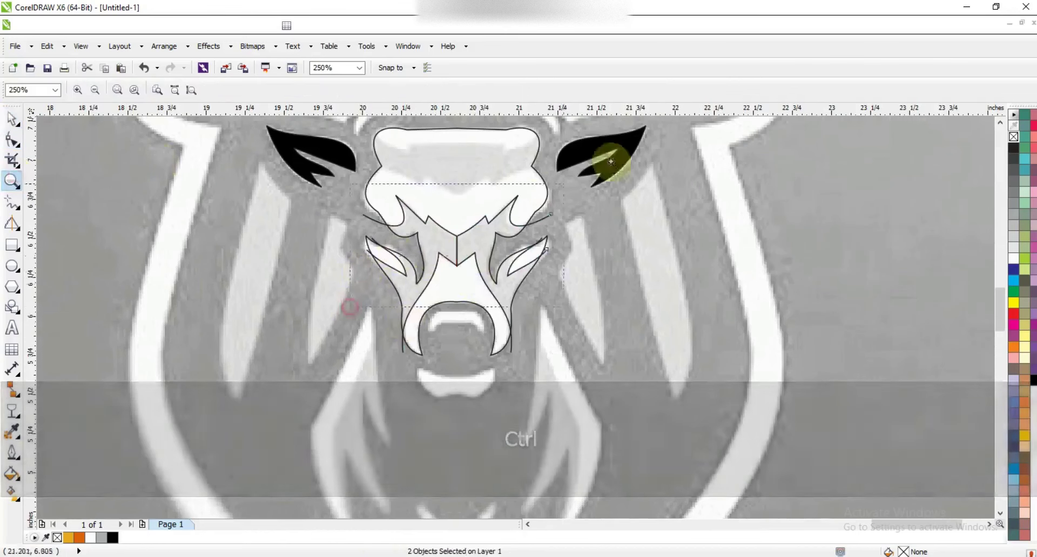
click(12, 202)
click(253, 232)
click(350, 274)
click(358, 249)
click(422, 296)
ctrl+click(423, 190)
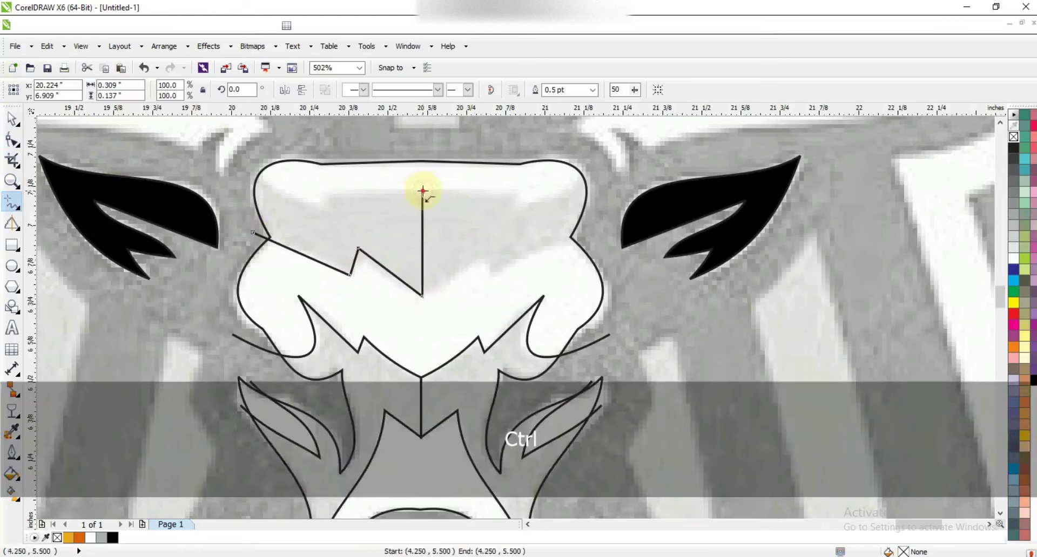
ctrl+click(317, 189)
click(323, 207)
double_click(242, 173)
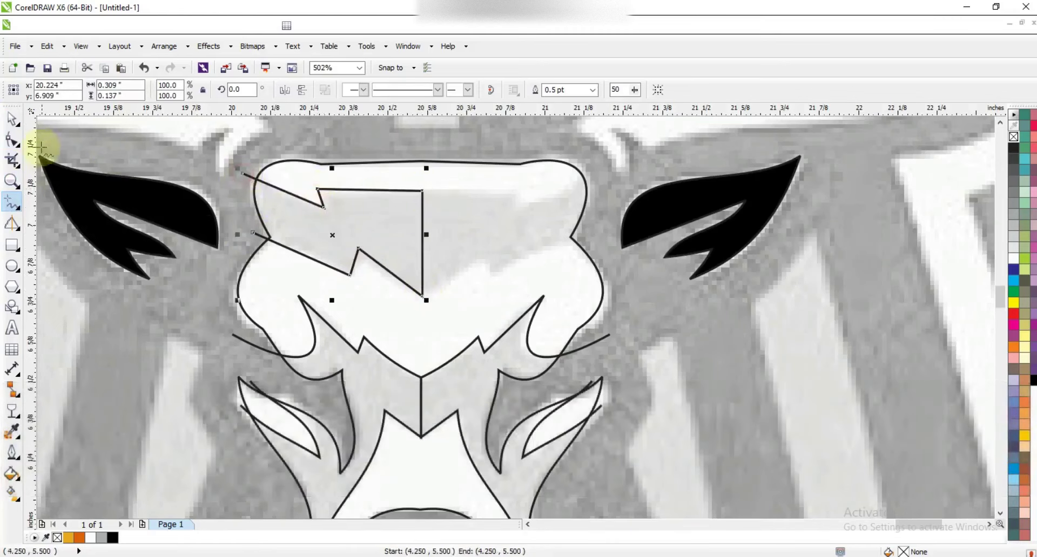
- Mirror a copy of the forehead shading line onto the right half of the face
click(12, 119)
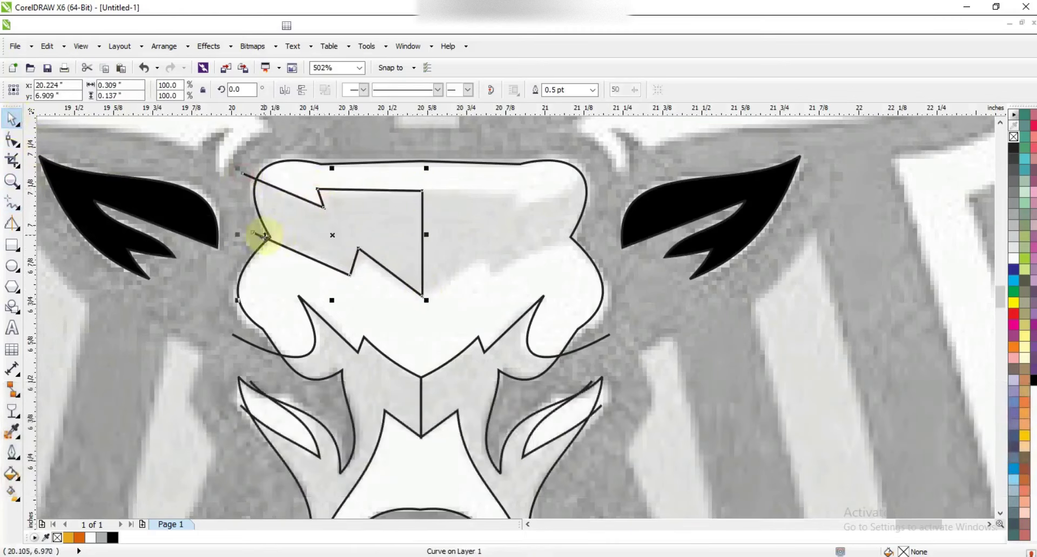
click(270, 240)
drag(238, 235, 469, 272)
right_click(468, 272)
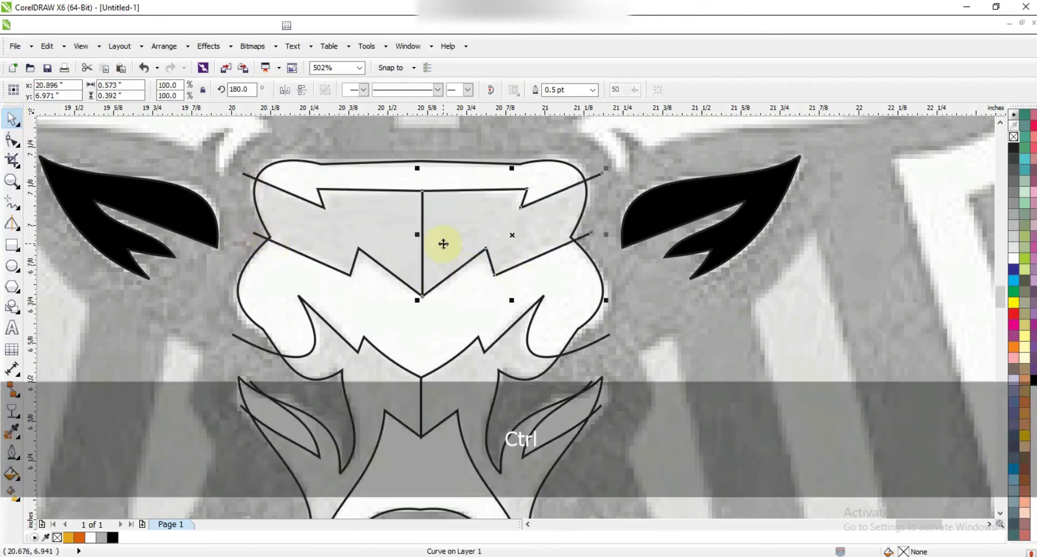
- Try to weld the two forehead shading halves together, and undo the weld
shift+click(408, 227)
click(405, 90)
key(ctrl+z)
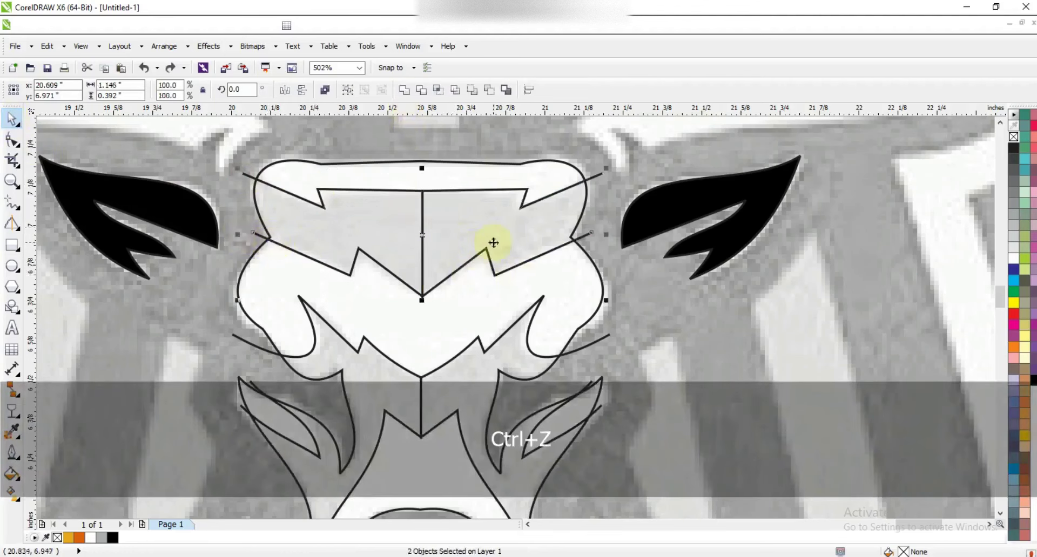
key(F3)
key(F3)
key(Escape)
key(F3)
key(Escape)
click(15, 177)
drag(386, 202, 598, 344)
drag(277, 202, 725, 433)
click(12, 119)
click(551, 215)
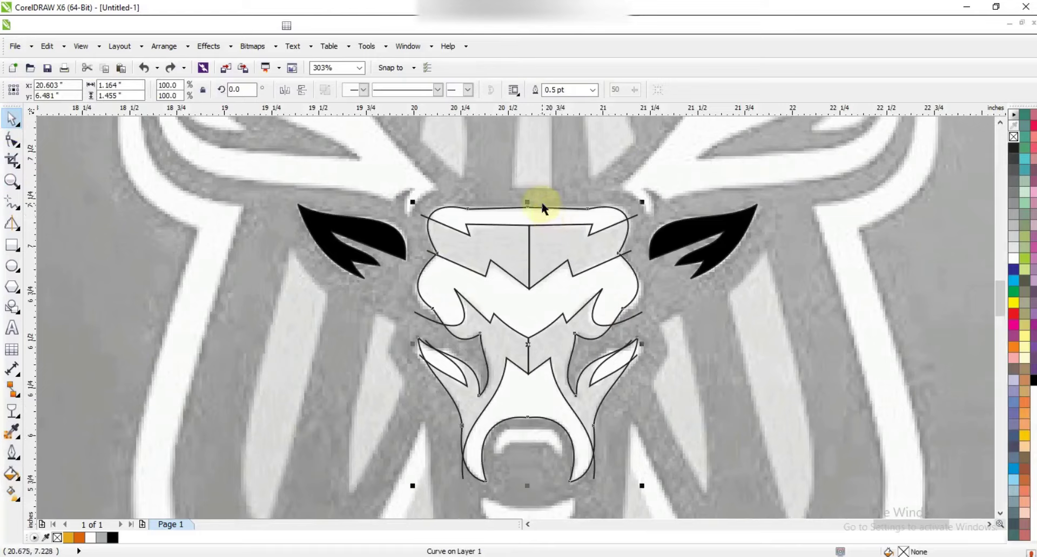
key(Escape)
key(F3)
key(F3)
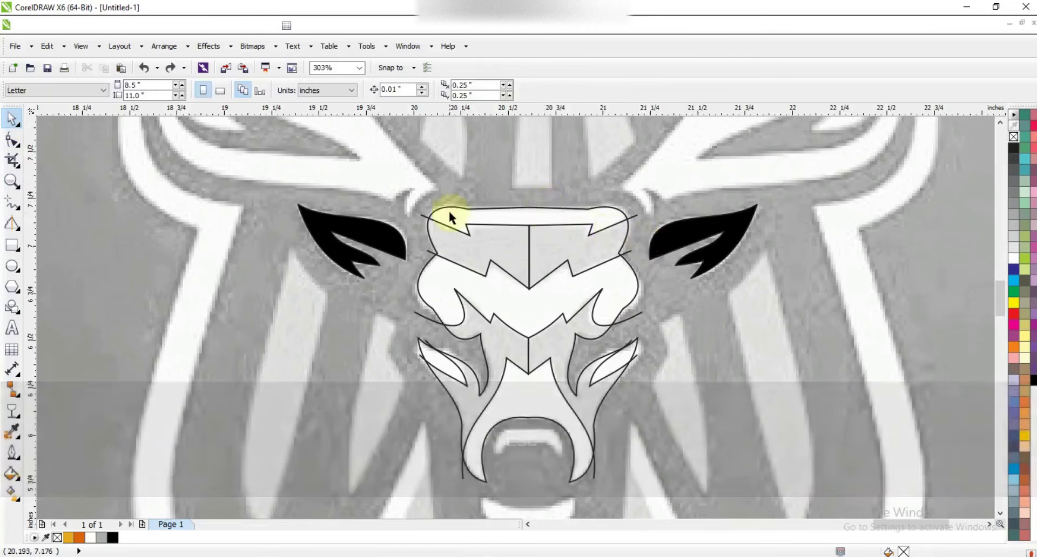
key(Escape)
- Trace the left chest fur below the muzzle as a closed straight-segment outline with three pointed tips
click(11, 182)
mouse_move(362, 187)
mouse_down()
mouse_move(493, 296)
mouse_move(614, 375)
mouse_up()
drag(335, 254, 628, 466)
click(10, 202)
click(427, 192)
click(357, 336)
click(409, 480)
click(395, 371)
click(445, 445)
click(419, 293)
click(451, 361)
click(427, 192)
- Convert the left chest fur outline to curves and bend its edges to follow the reference tufts
click(12, 140)
click(180, 93)
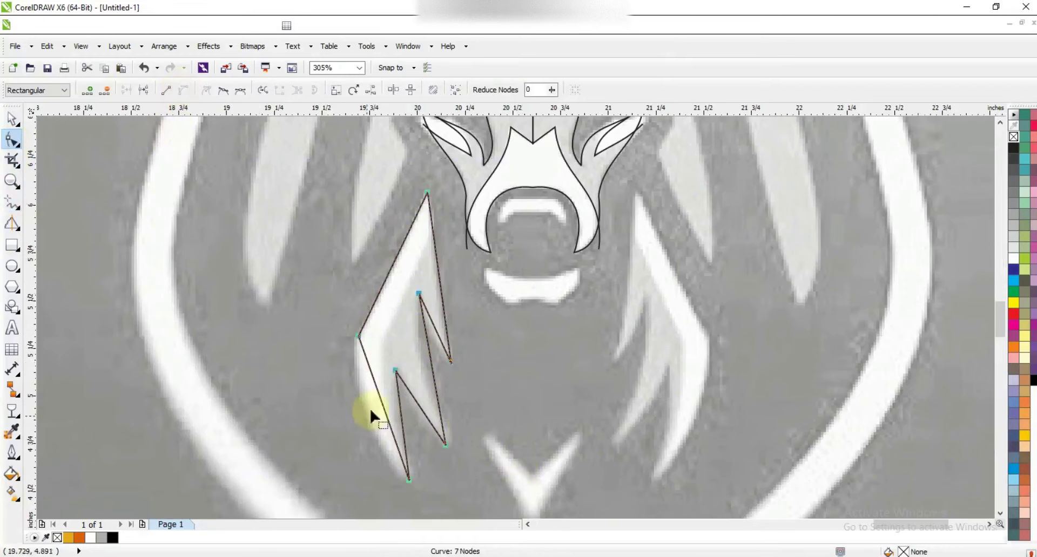
drag(383, 409, 431, 388)
drag(432, 328, 430, 331)
drag(445, 318, 439, 320)
- Draw a line down the inside of the left chest fur for its shading edge and select its nodes for shaping
click(12, 203)
click(435, 232)
click(384, 464)
click(11, 140)
drag(186, 183, 465, 478)
- Place mirrored copies of the left chest fur outline and its inner shading line on the deer's right side
drag(408, 351, 657, 342)
click(11, 119)
shift+click(402, 247)
key(F3)
key(Escape)
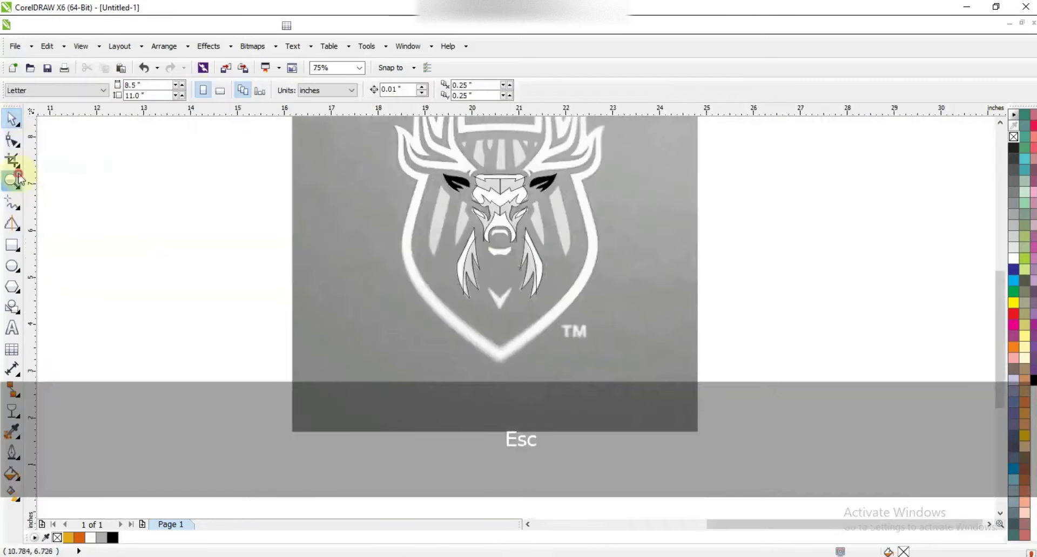
- Trace the left half of the V-shaped chest mark as a closed straight-segment outline ending on the logo's centre line
drag(474, 274, 552, 331)
click(11, 203)
click(374, 221)
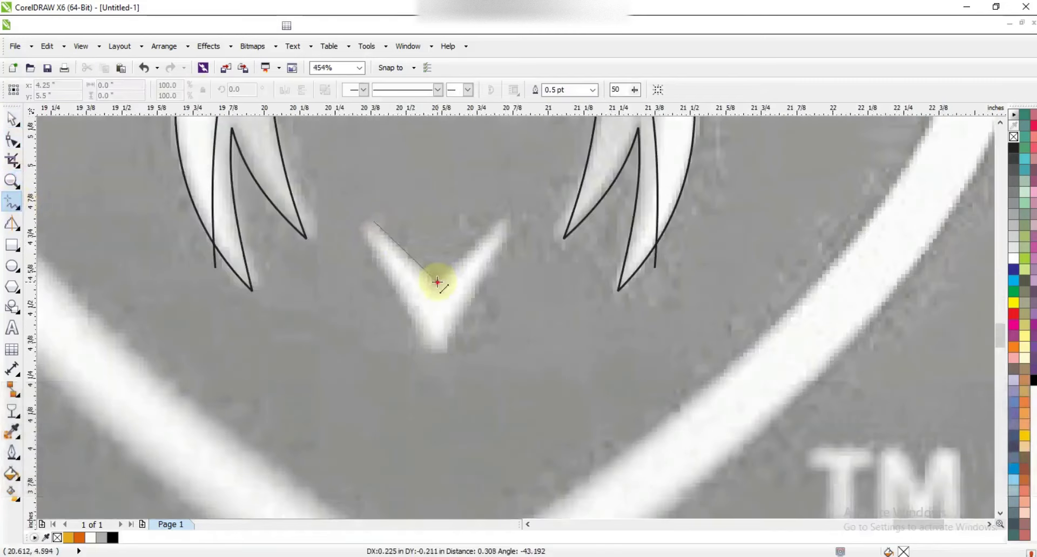
double_click(437, 282)
click(436, 352)
click(374, 221)
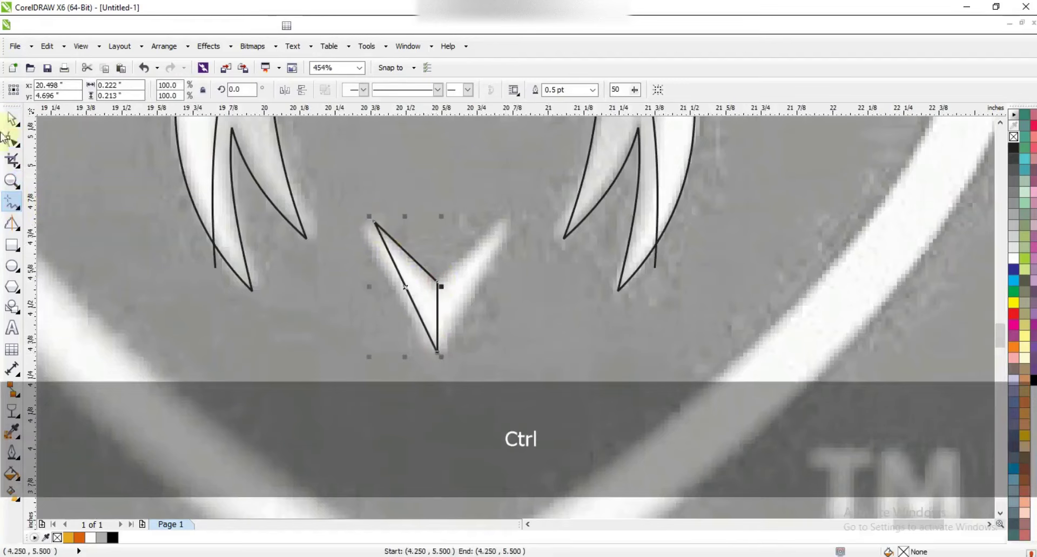
- Bend the outer edge of the chest mark half and extend its tip to follow the reference
key(F10)
drag(387, 252, 368, 219)
drag(410, 315, 413, 312)
- Mirror a copy of the chest mark half across the centre line and weld both halves into one V shape
click(11, 119)
drag(362, 285, 446, 293)
shift+click(414, 270)
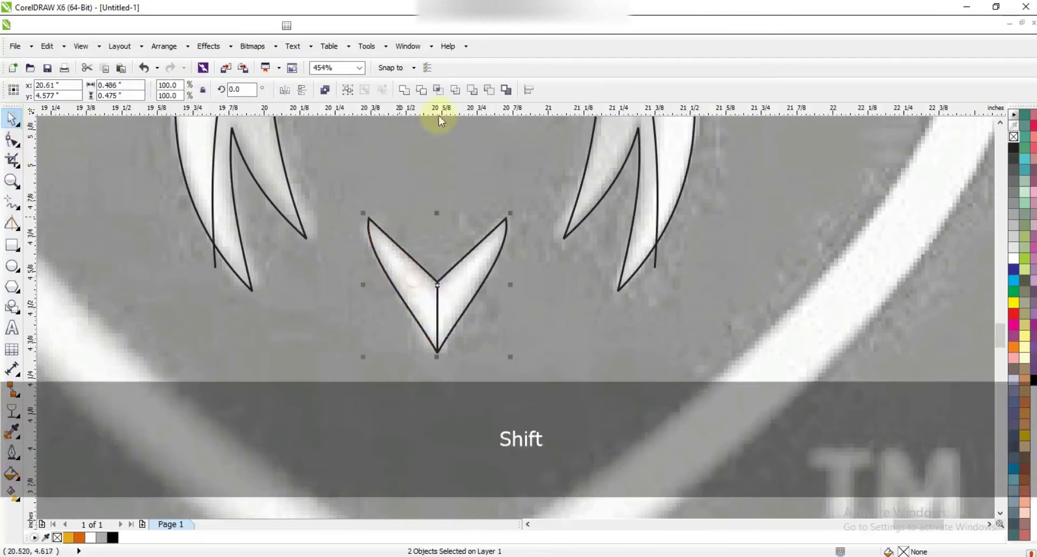
click(405, 90)
key(F3)
click(491, 238)
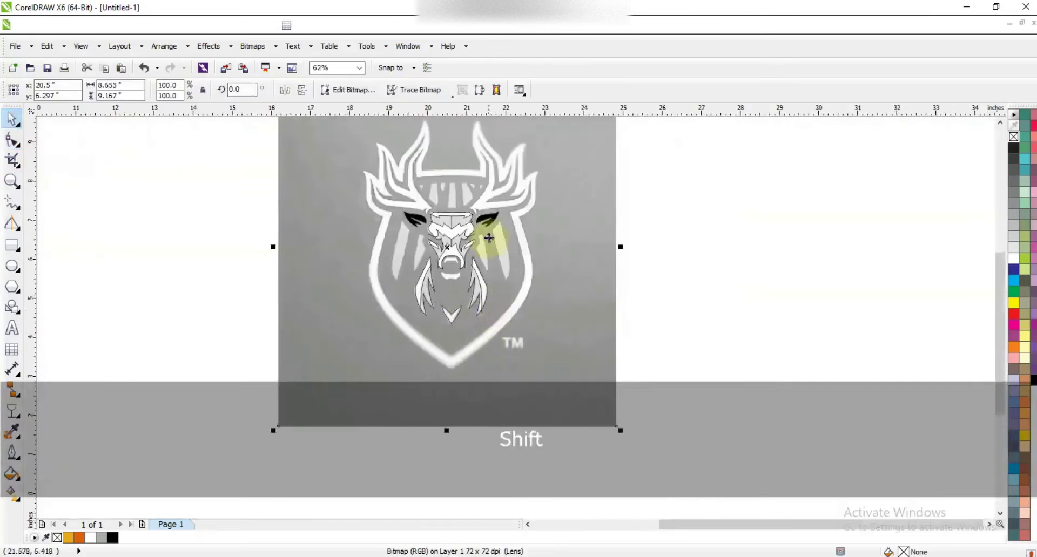
key(Escape)
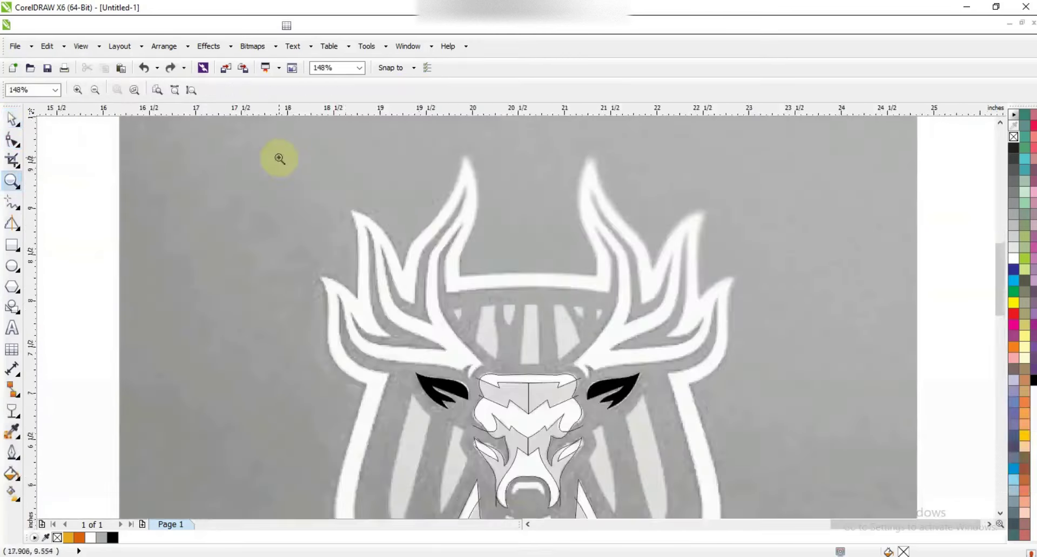
- Trace the outer edge of the left antler with straight segments from the crest's centre over the three tine tips to the shield side
drag(279, 157, 797, 427)
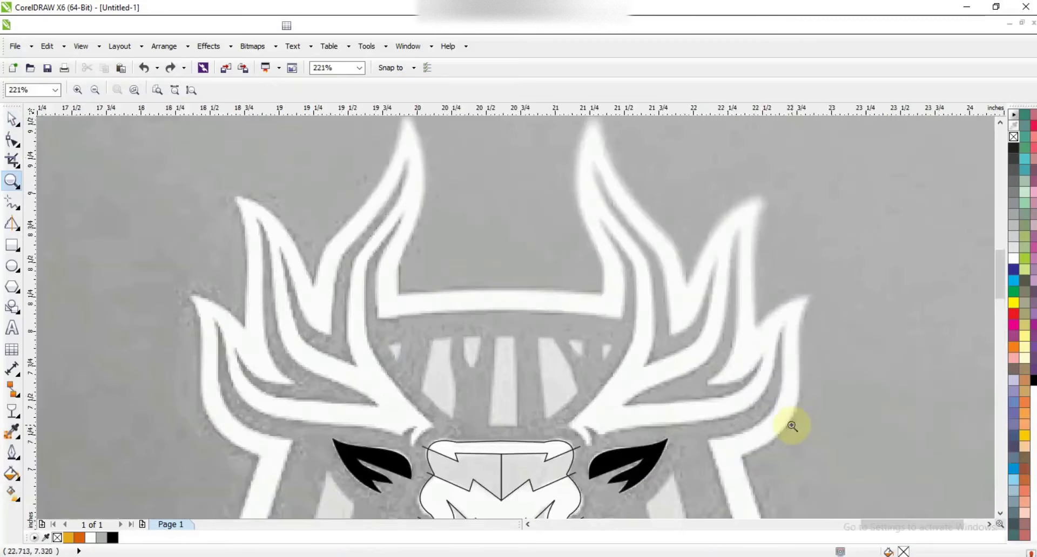
click(12, 202)
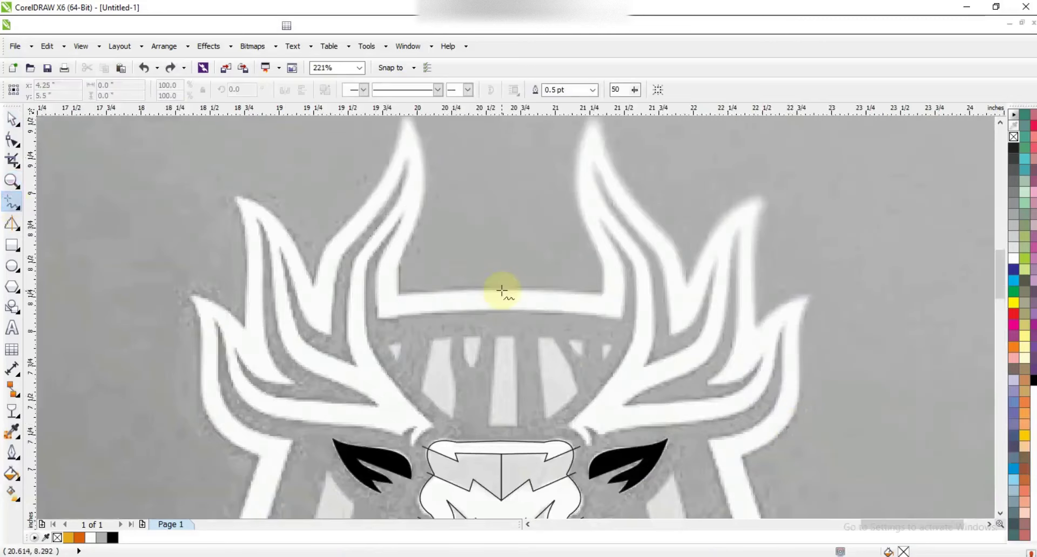
click(398, 294)
click(398, 266)
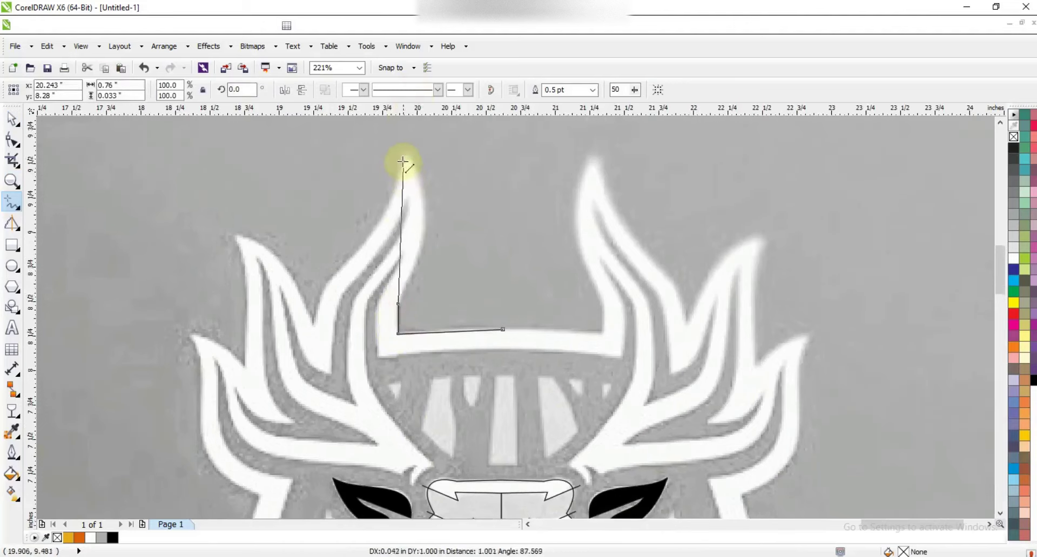
click(405, 154)
click(314, 323)
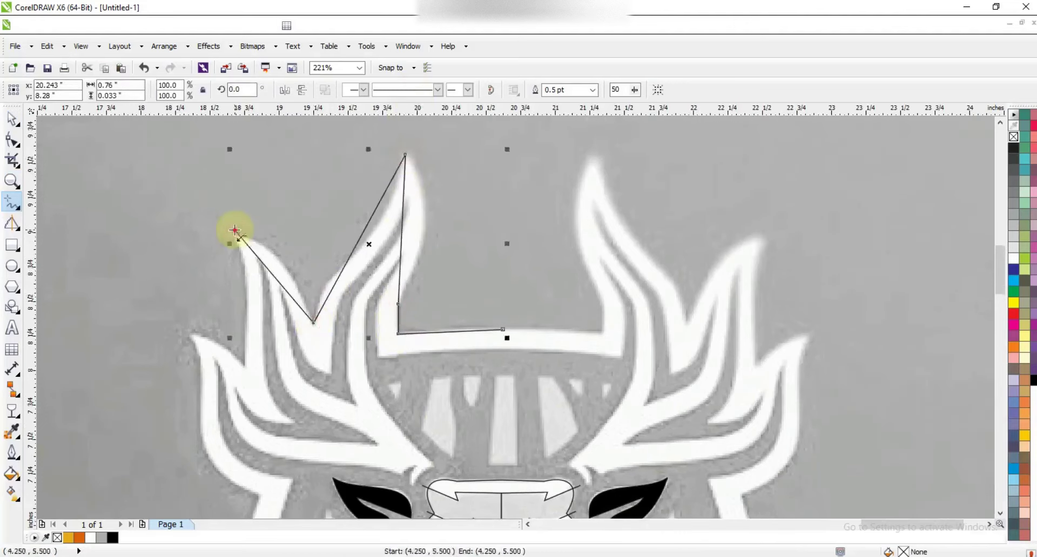
click(248, 364)
click(187, 327)
double_click(260, 495)
- Continue the antler outline from the crest's centre along its lower and inner edges, past the brow, to the shield's inner side
click(503, 329)
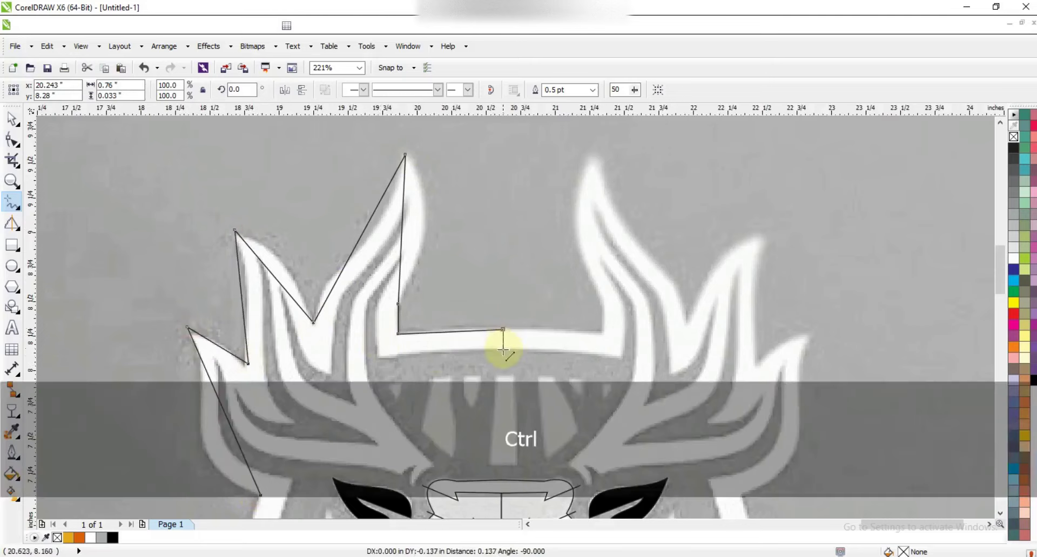
click(503, 350)
click(379, 358)
click(402, 252)
click(367, 303)
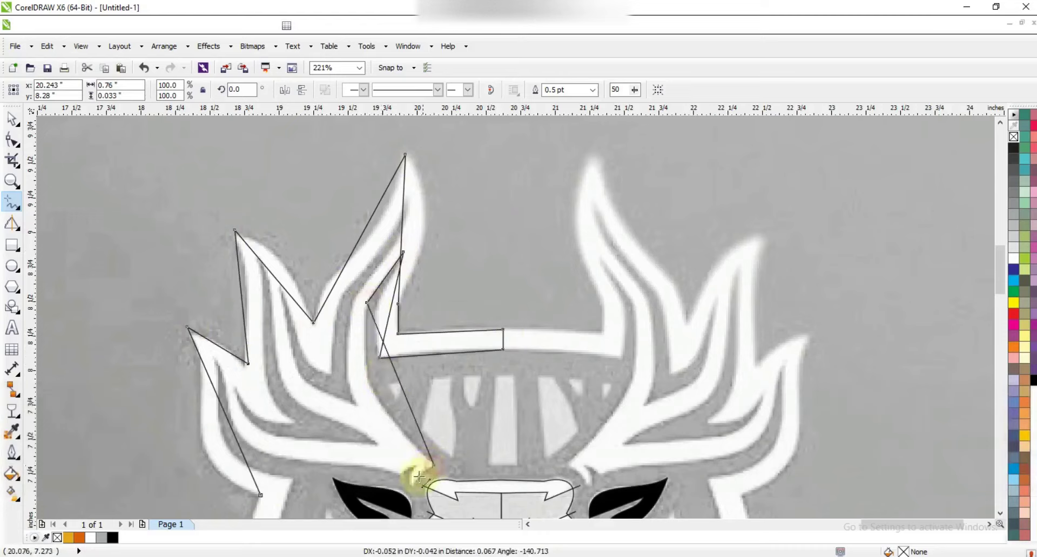
click(400, 474)
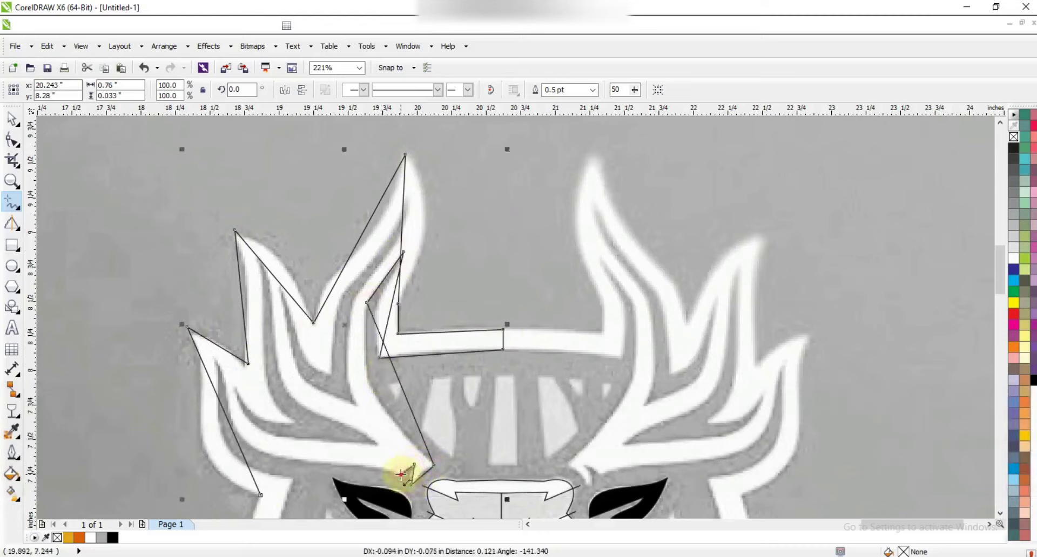
click(214, 362)
double_click(293, 480)
- Convert the left antler outline to curves and bend both outer edges of the tallest tine to follow the reference
click(12, 147)
drag(115, 132, 465, 495)
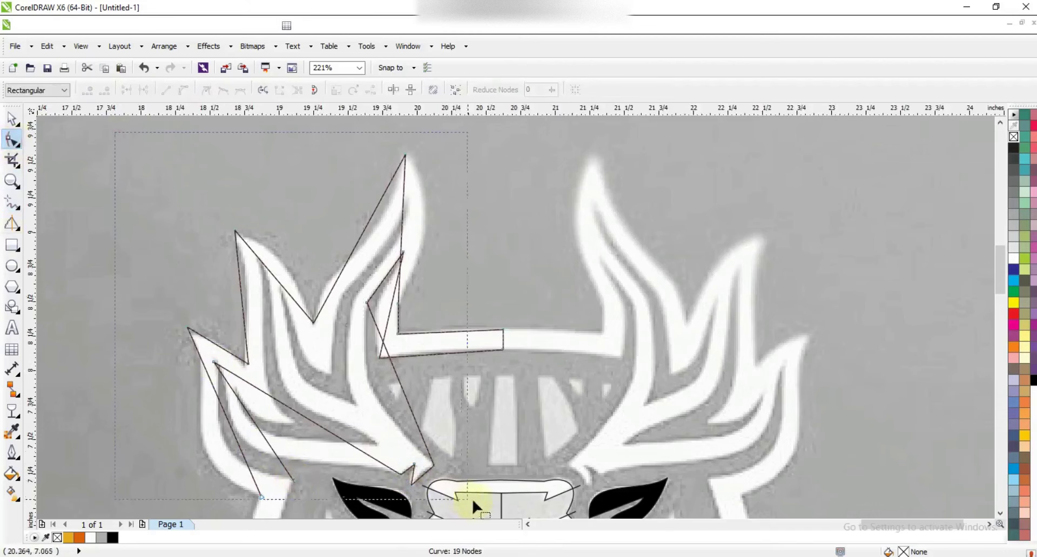
drag(528, 501, 528, 501)
click(410, 232)
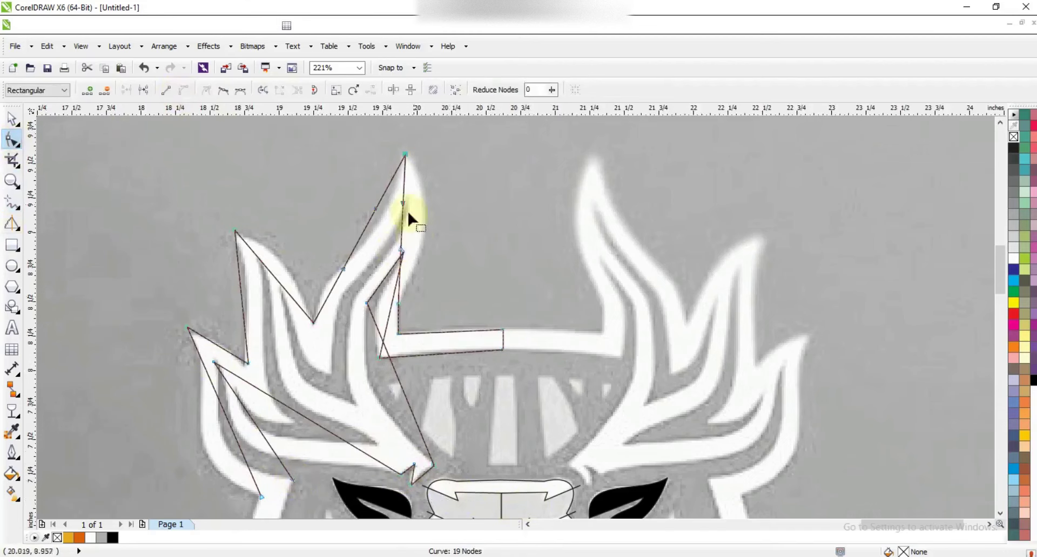
drag(421, 203, 451, 236)
drag(376, 209, 398, 220)
drag(348, 276, 329, 259)
drag(398, 224, 404, 235)
- Bend the outer edges of the middle and lowest tines, down to the shield side, to follow the reference
click(270, 270)
drag(270, 270, 221, 342)
click(235, 231)
drag(237, 442, 167, 461)
drag(210, 381, 223, 379)
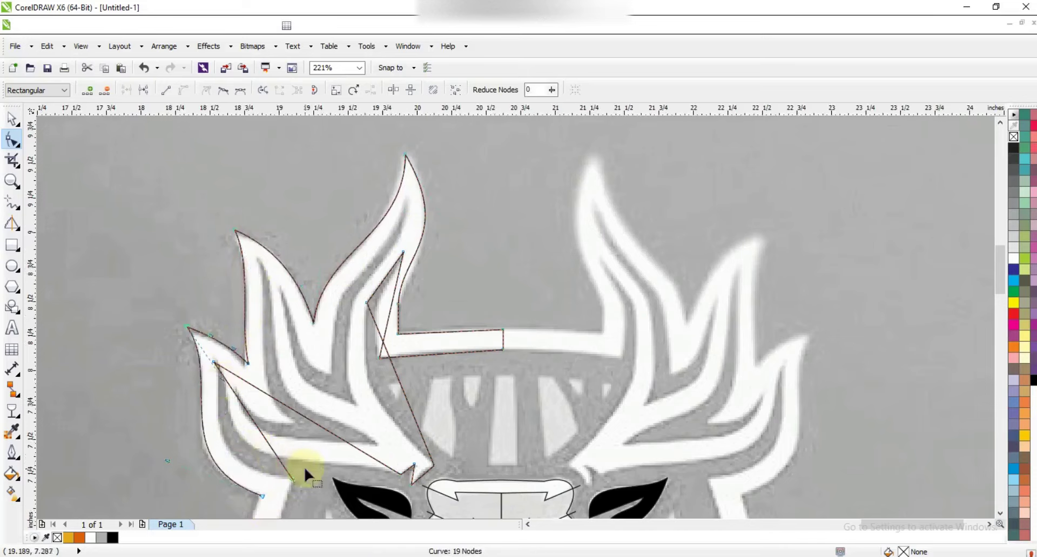
- Bend the inner edges of the lowest tine and the antler's underside toward the brow to follow the reference
drag(271, 453, 229, 410)
drag(199, 466, 199, 465)
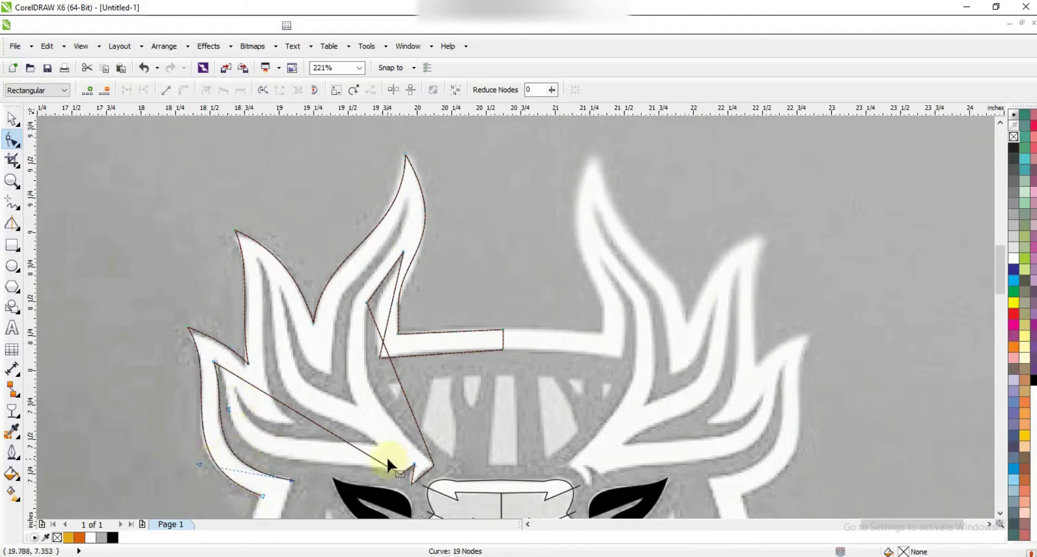
drag(275, 399, 178, 449)
drag(263, 437, 288, 458)
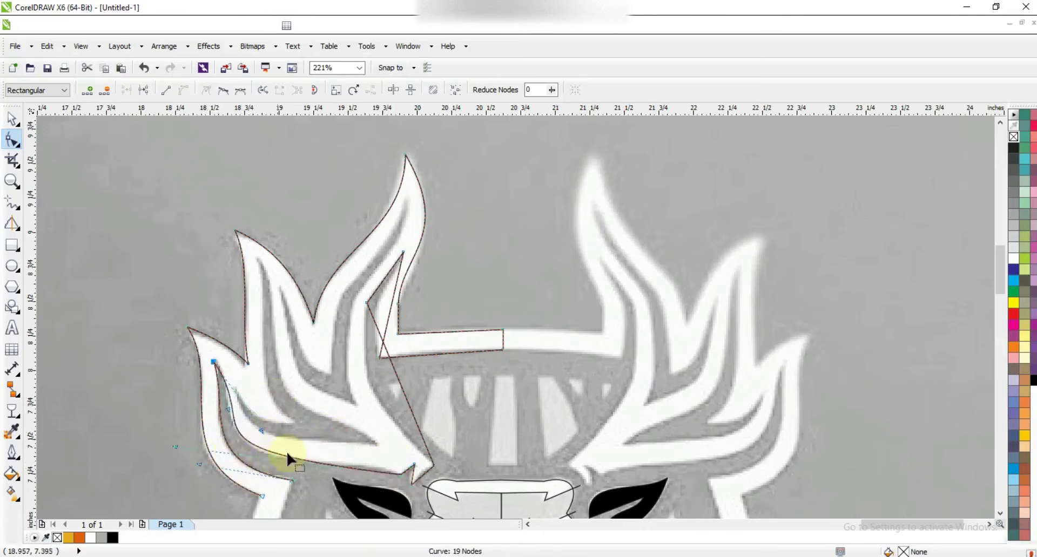
- Bend the antler edges beside the forehead and crest, and delete the surplus node below the tallest tine
drag(394, 388, 378, 402)
drag(409, 316, 382, 309)
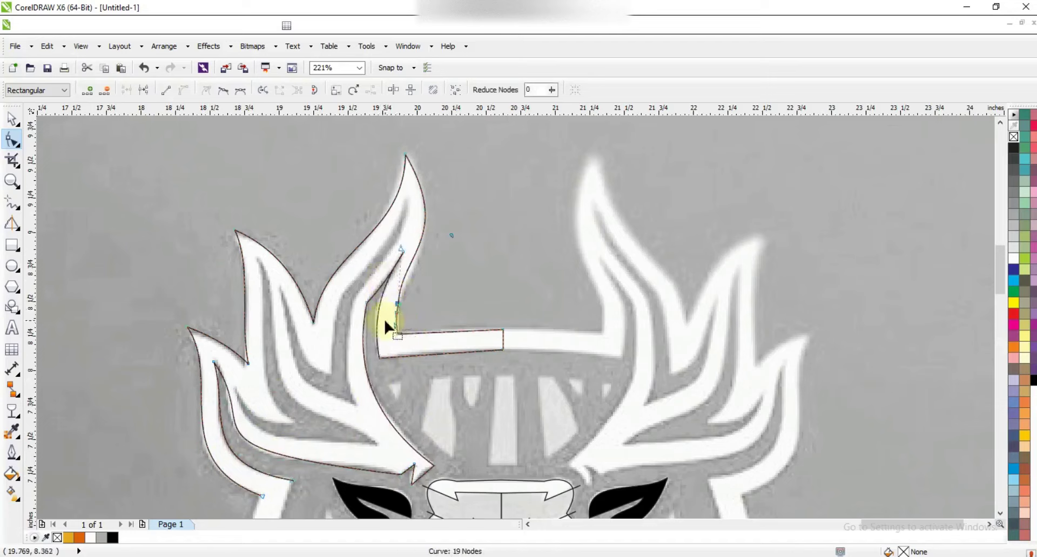
key(Delete)
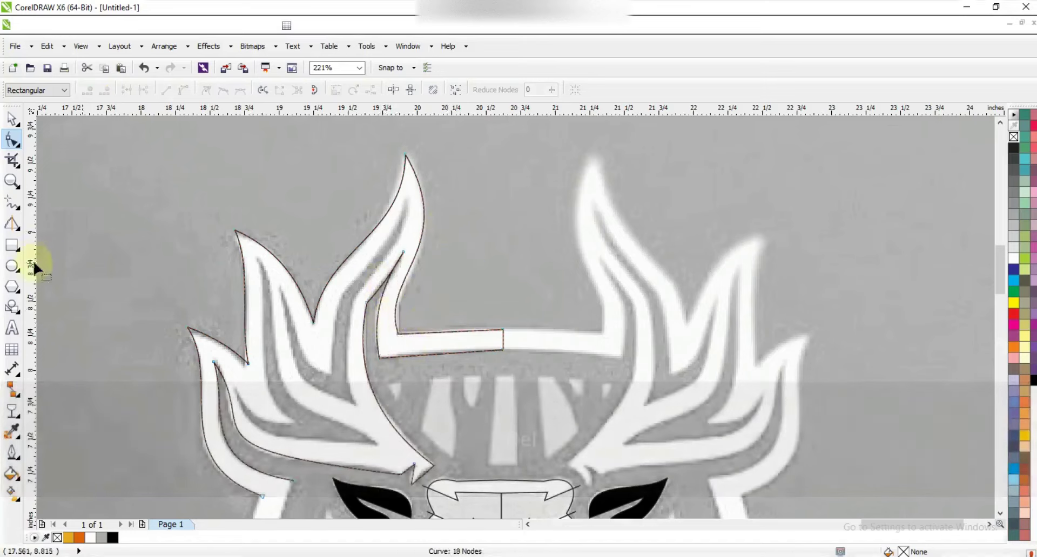
- Trace the gap between the tallest and middle tines of the left antler as a closed four-point outline
click(12, 200)
click(406, 195)
double_click(357, 409)
double_click(273, 285)
double_click(330, 373)
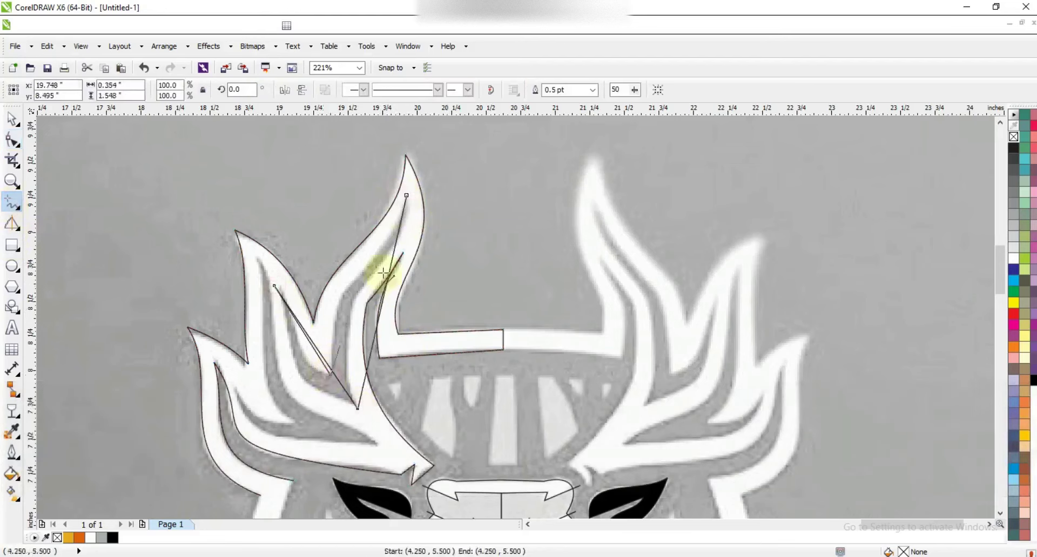
click(407, 195)
- Convert the upper gap outline to curves and bend its outer edge along the tallest tine
key(F10)
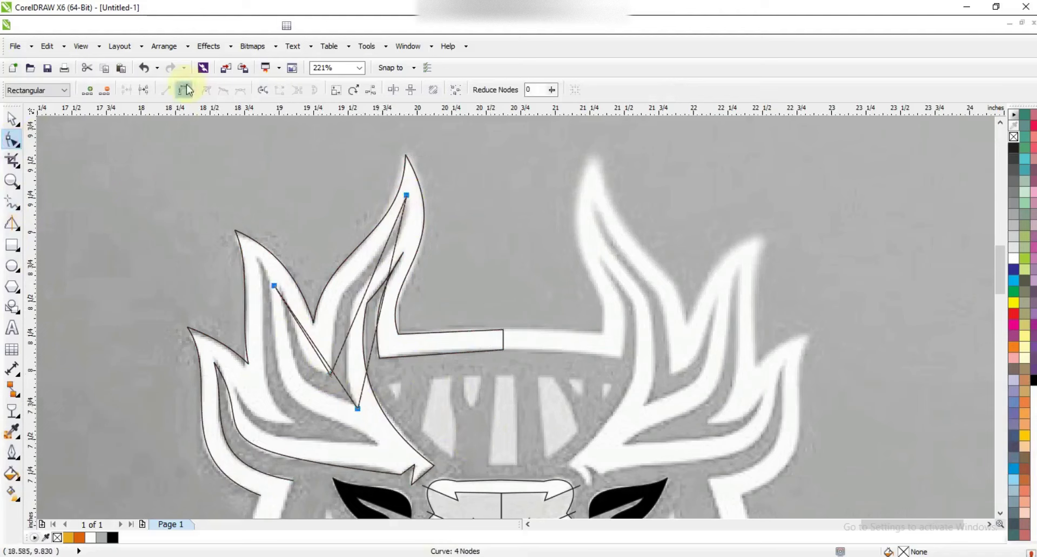
click(367, 290)
drag(311, 393, 357, 317)
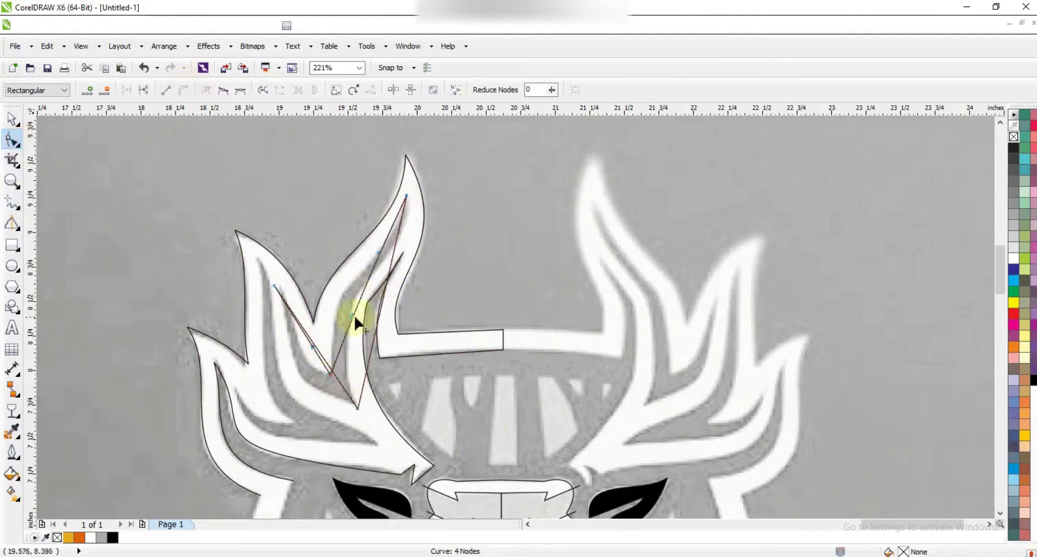
drag(327, 285, 327, 286)
drag(378, 256, 390, 270)
- Bend the upper gap's inner edge so it follows the tallest tine down to the gap's lowest point
drag(330, 417, 374, 401)
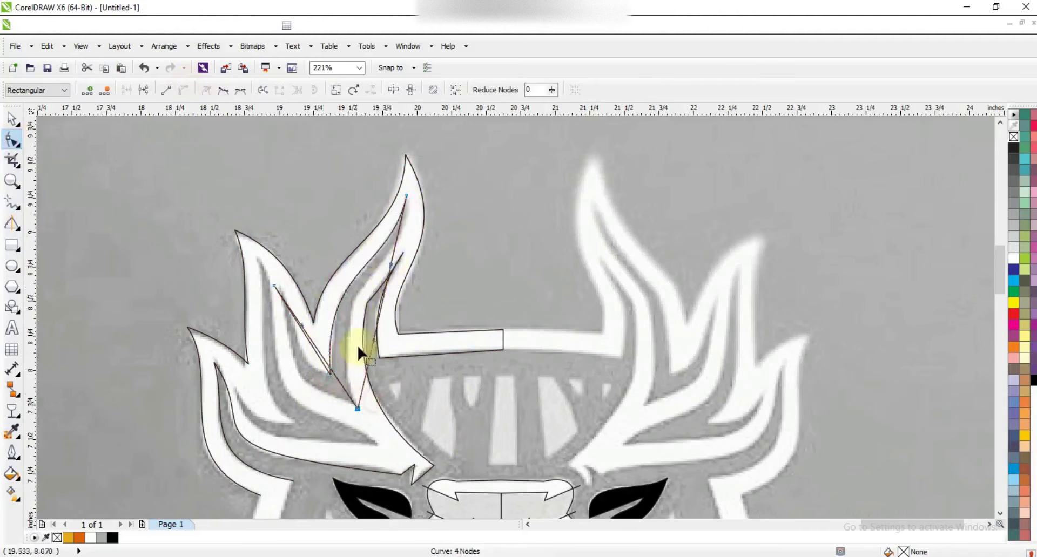
drag(375, 338, 322, 290)
drag(390, 265, 415, 256)
drag(322, 294, 349, 329)
- Bend the upper gap's edges along the middle tine and raise its lowest node slightly to match the reference
drag(337, 383, 324, 392)
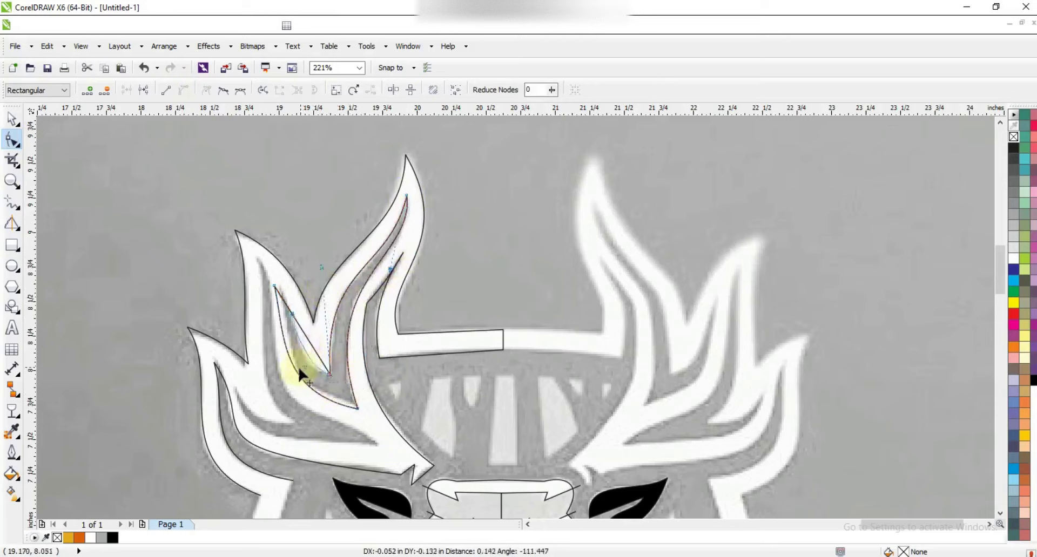
drag(357, 409, 357, 406)
click(282, 339)
drag(291, 339, 292, 341)
click(296, 387)
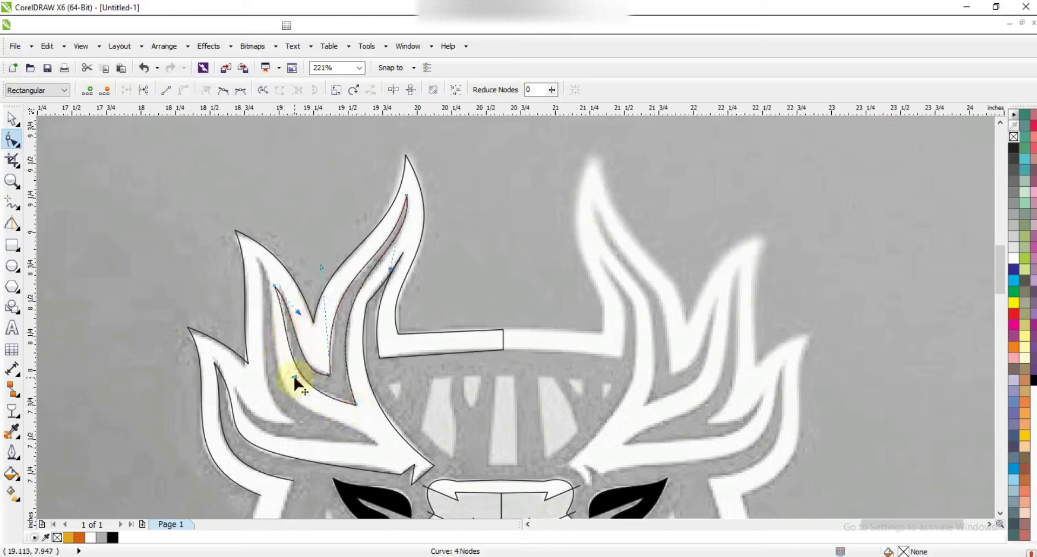
- Trace the gap between the middle and lowest tines of the left antler as a closed five-node outline
click(11, 203)
click(310, 407)
click(233, 385)
click(291, 424)
click(256, 256)
- Convert the lower gap outline to curves and bend its edges to follow the middle and lowest tines
click(12, 140)
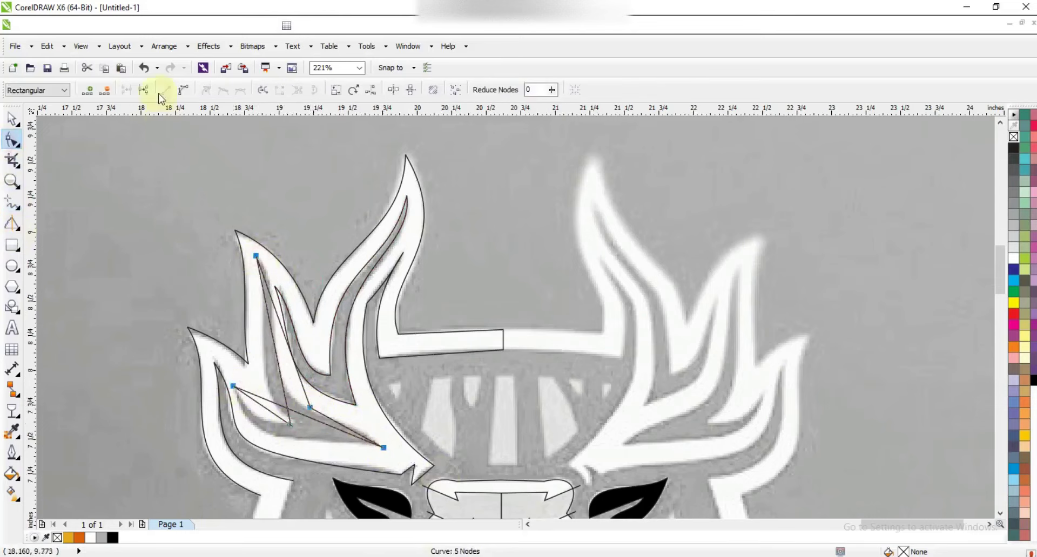
drag(301, 416, 260, 422)
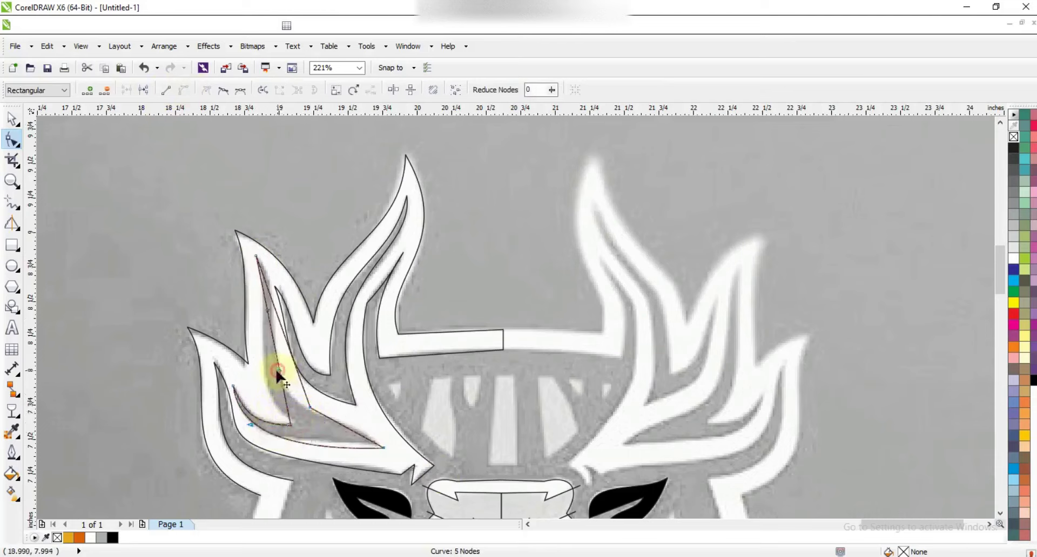
drag(247, 381, 248, 380)
drag(237, 247, 265, 392)
click(382, 447)
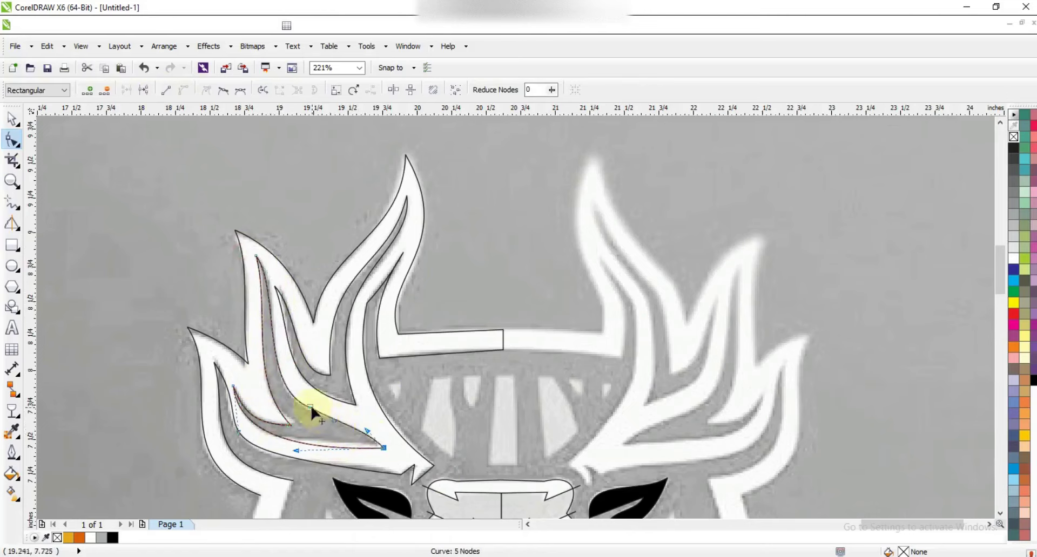
drag(334, 423, 383, 445)
drag(236, 431, 243, 435)
- Adjust the curve of the notch edge inside the tallest tine on the main antler outline
click(382, 284)
drag(383, 284, 381, 279)
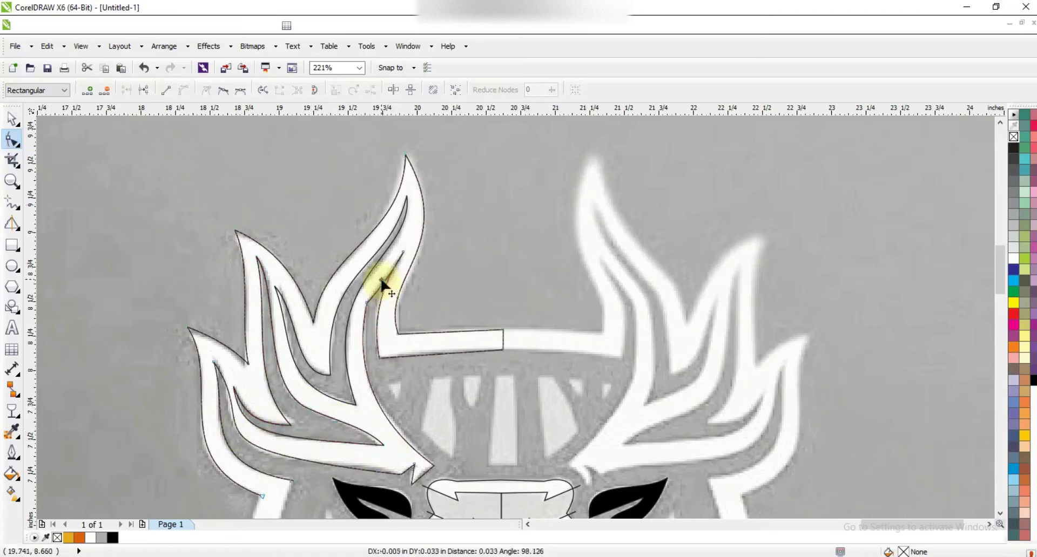
click(12, 118)
key(F3)
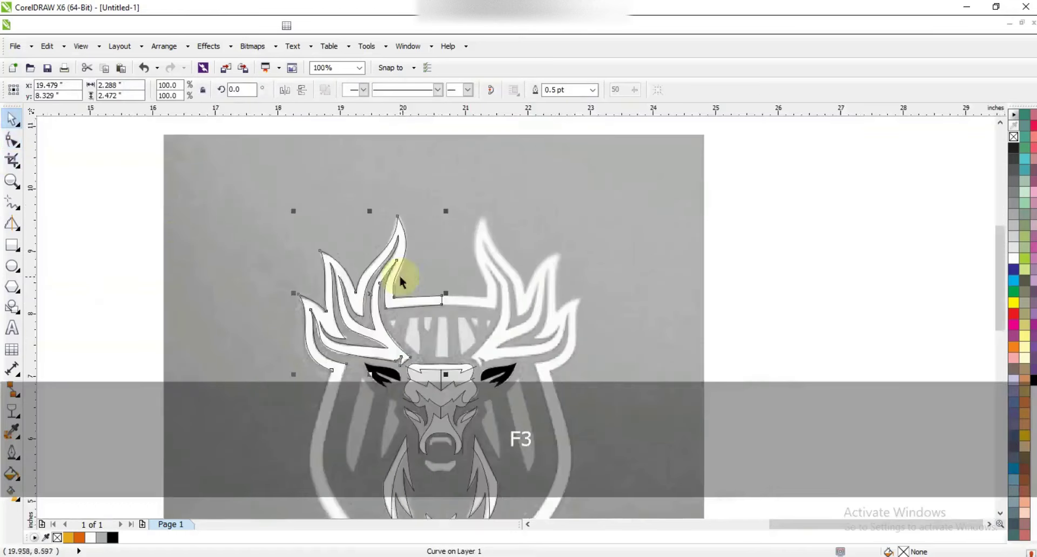
click(512, 310)
key(shift+F2)
key(Escape)
- Set the outline width of the main left antler shape to 2.0 pt
click(16, 181)
mouse_move(404, 212)
mouse_down()
mouse_move(543, 395)
mouse_move(633, 468)
mouse_up()
click(12, 205)
click(12, 121)
click(405, 235)
click(591, 90)
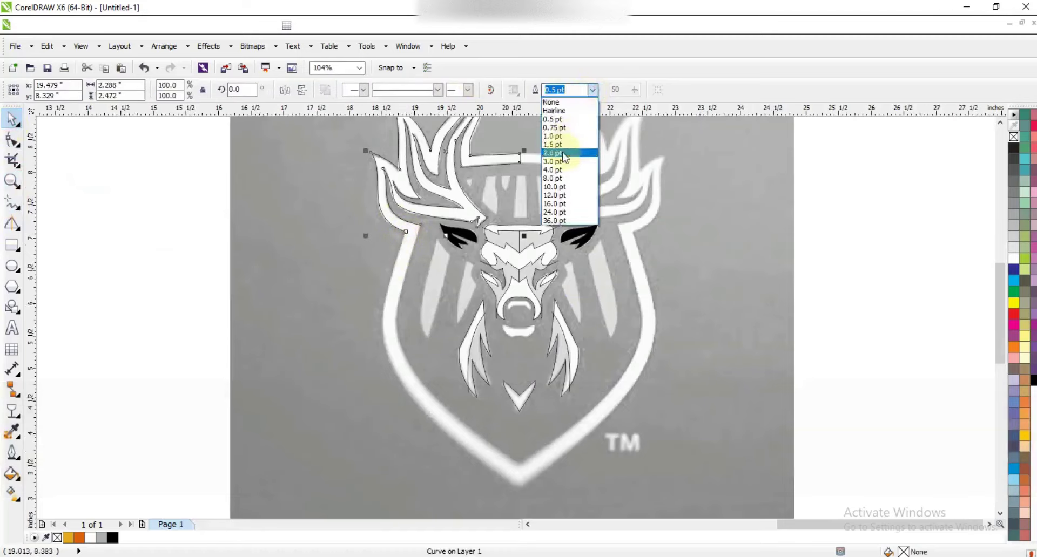
click(562, 167)
- Extend the left antler outline around the shield's left half with straight segments through its bottom point, closing it at the antler
click(12, 202)
click(405, 232)
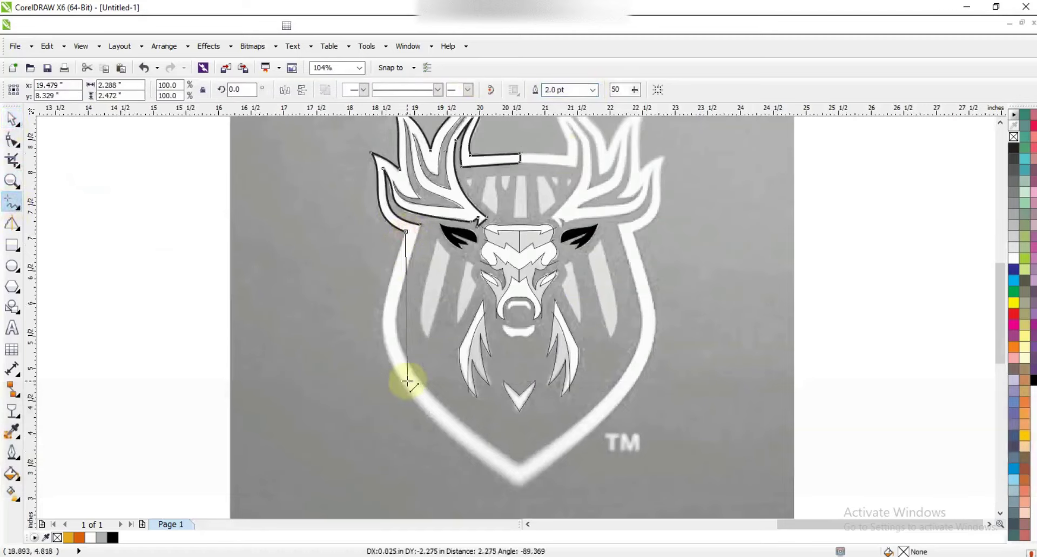
click(418, 405)
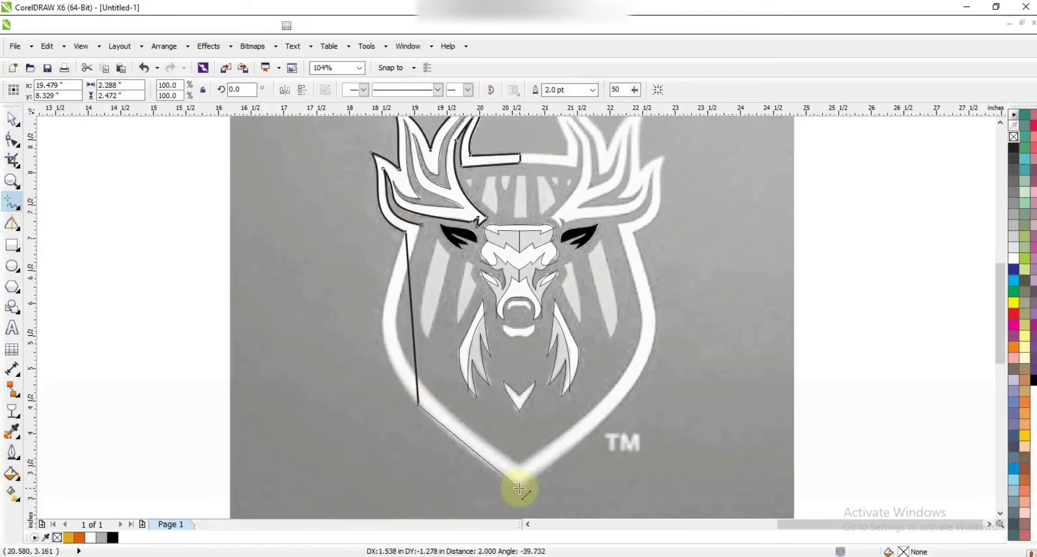
click(521, 488)
click(522, 461)
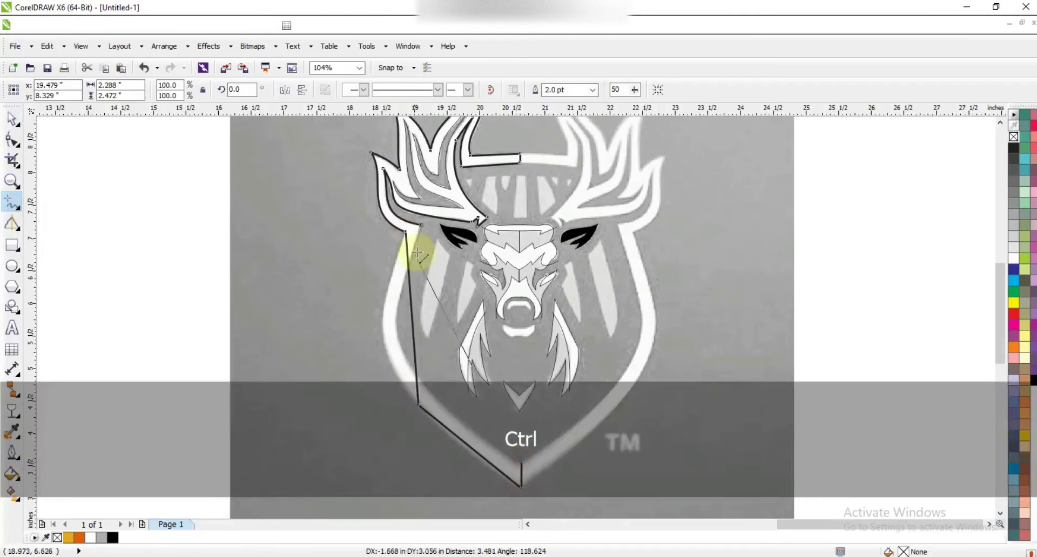
click(399, 299)
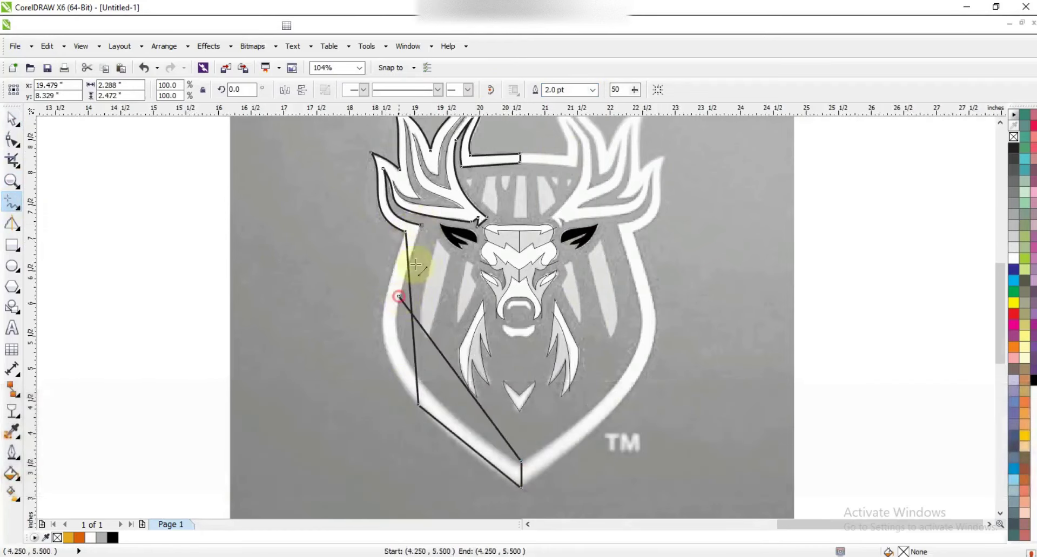
click(422, 225)
- Convert the shield segments to curves and bend the outer and inner edges to follow the reference border
key(F10)
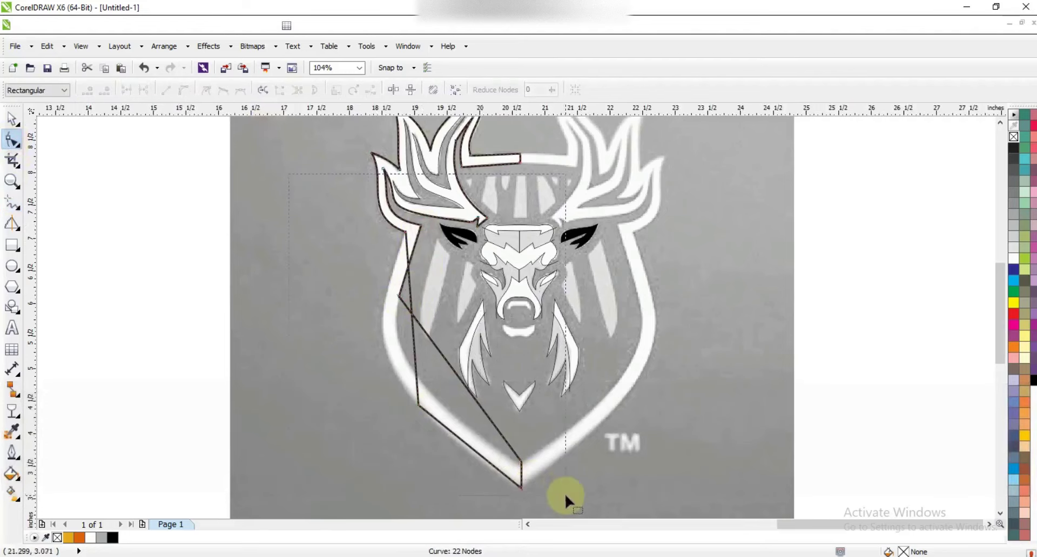
key(Escape)
drag(414, 344, 385, 345)
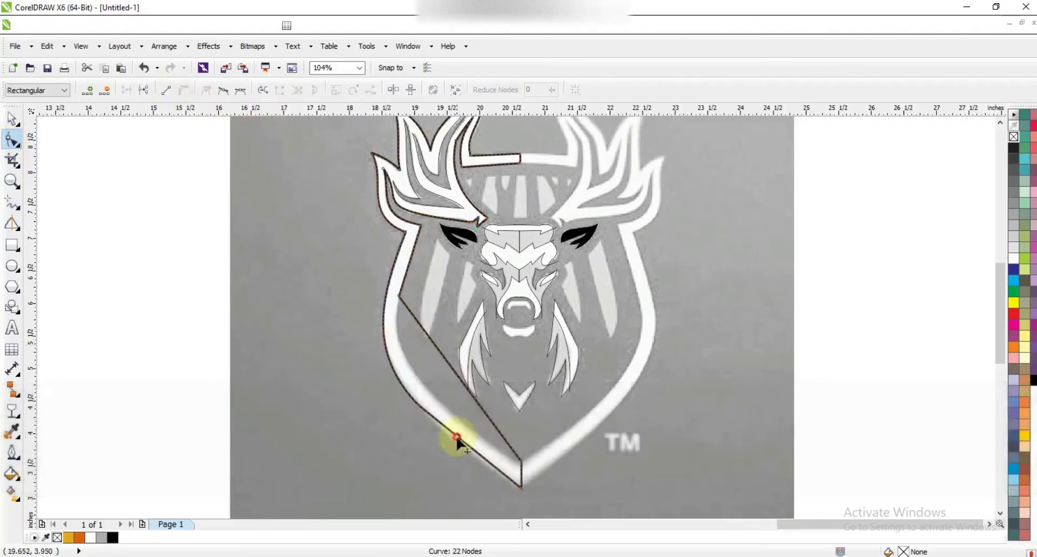
drag(456, 437, 456, 441)
drag(435, 353, 411, 368)
click(523, 470)
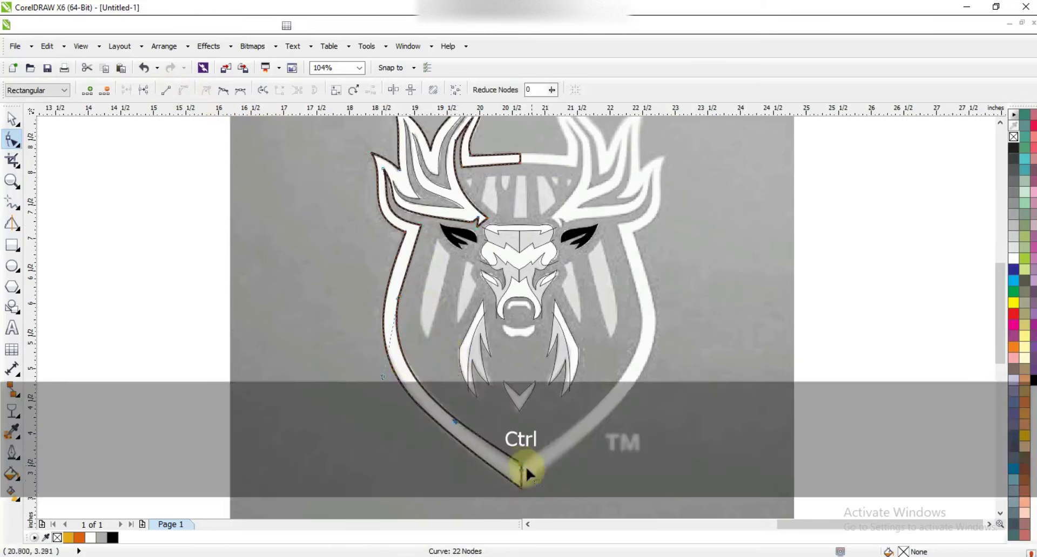
- Mirror a copy of the left antler and shield outline onto the right half of the logo
click(12, 119)
click(659, 332)
key(shift+F2)
key(Escape)
click(446, 292)
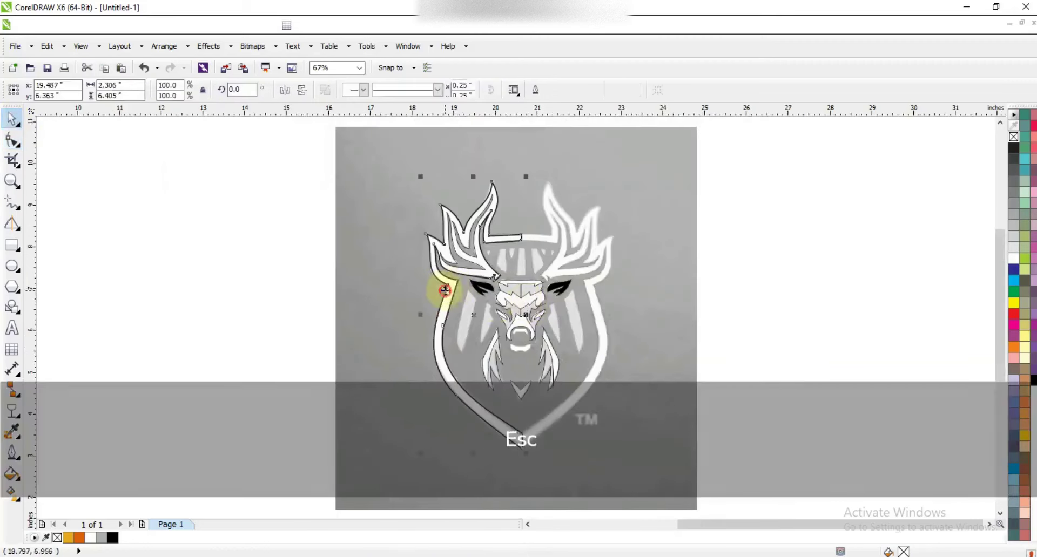
drag(422, 314, 557, 327)
right_click(557, 327)
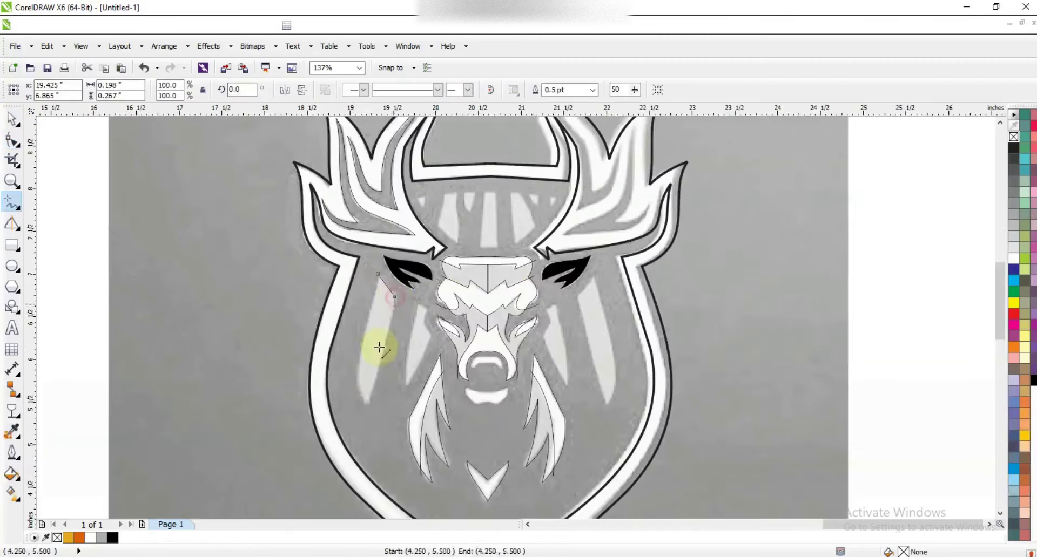
- Close the outer left stripe's outline, set its width to 2.0 pt, and curve its lower edges to match the reference
click(368, 411)
click(378, 274)
click(592, 90)
click(567, 151)
click(12, 139)
click(183, 90)
mouse_move(371, 360)
mouse_down()
mouse_move(359, 375)
mouse_move(381, 361)
mouse_up()
- Trace the inner left stripe beside the eye as a closed five-node outline and bend its long outer edge
click(11, 186)
mouse_move(299, 257)
mouse_down()
mouse_move(578, 398)
mouse_move(714, 436)
mouse_up()
click(11, 204)
click(316, 221)
double_click(341, 235)
click(327, 266)
click(347, 295)
click(293, 407)
click(315, 222)
key(F10)
click(302, 312)
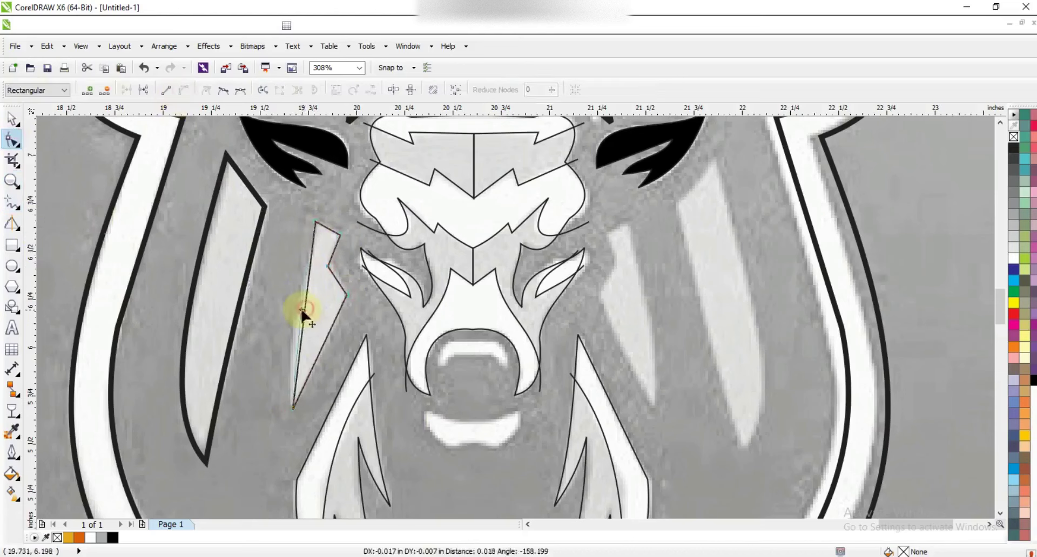
- Mirror copies of both left stripes onto the right side of the face
key(space)
shift+click(196, 287)
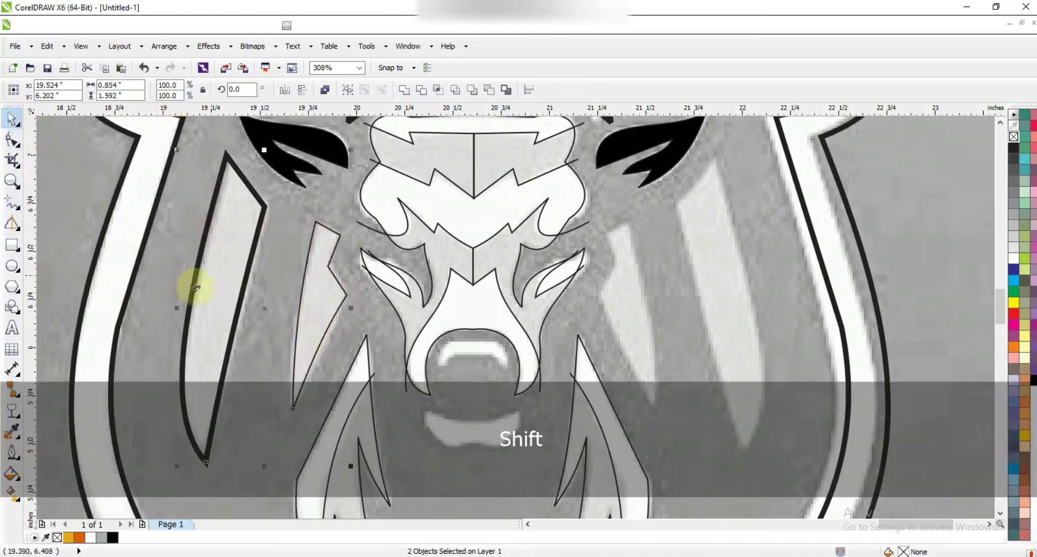
drag(180, 307, 592, 311)
key(F3)
key(Escape)
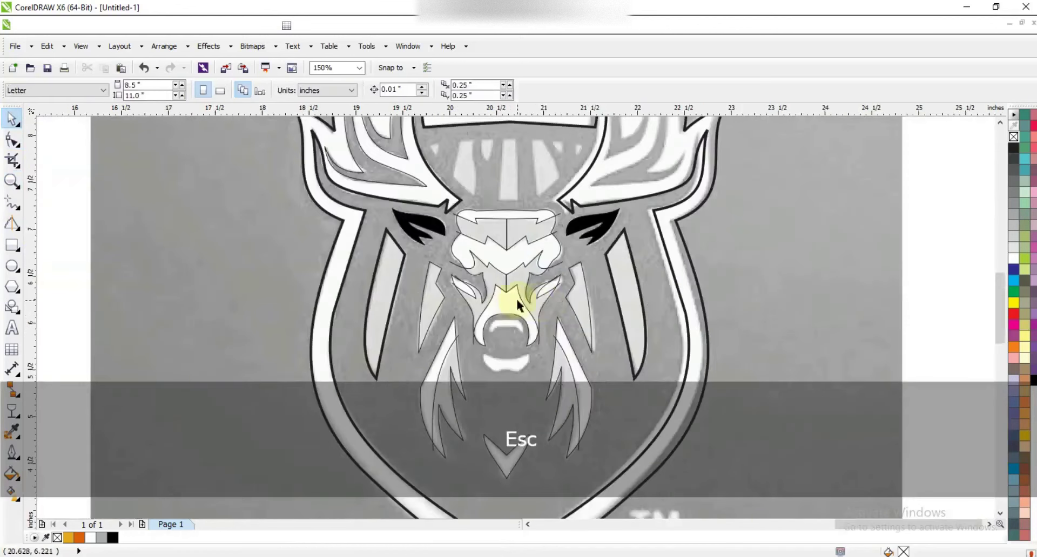
- Trace the small far-left triangle and the large left stripe above the forehead as closed straight-edged shapes
click(13, 182)
drag(396, 134, 653, 226)
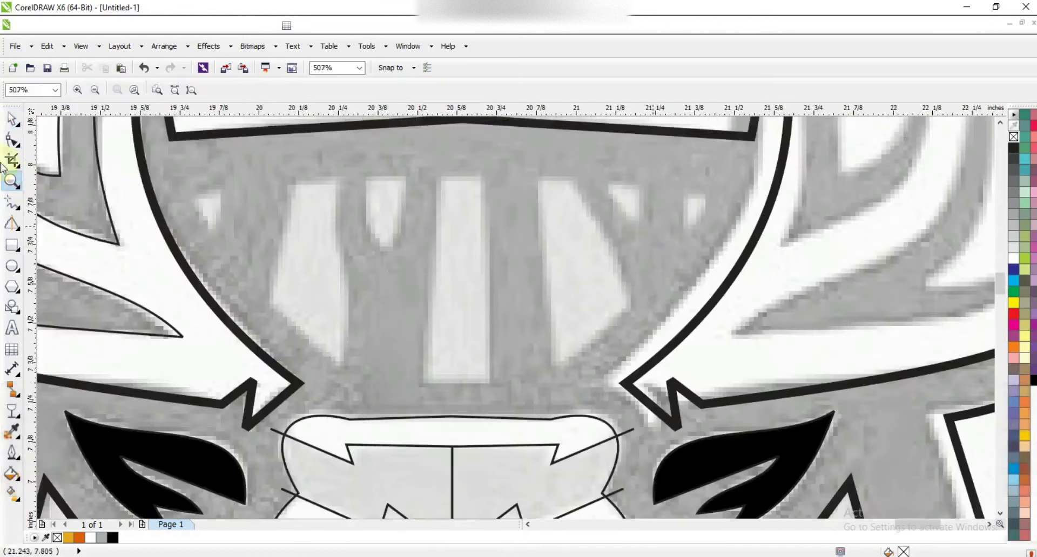
click(12, 201)
click(218, 187)
click(213, 236)
click(211, 192)
click(292, 182)
click(271, 295)
click(342, 364)
click(340, 177)
click(291, 181)
- Trace the short pointed stripe and the tall central stripe above the forehead as closed four-node shapes
click(366, 177)
click(365, 220)
click(386, 250)
click(404, 178)
click(366, 177)
click(440, 177)
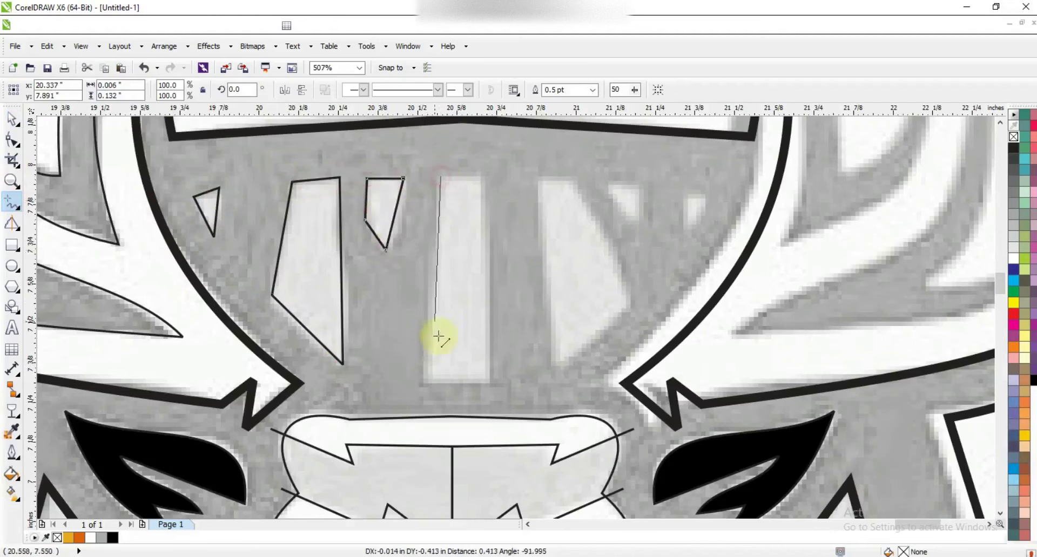
click(426, 381)
click(488, 381)
click(484, 179)
click(441, 177)
- Bend the nose highlight's top and bottom edges into a crescent that follows the reference
click(11, 139)
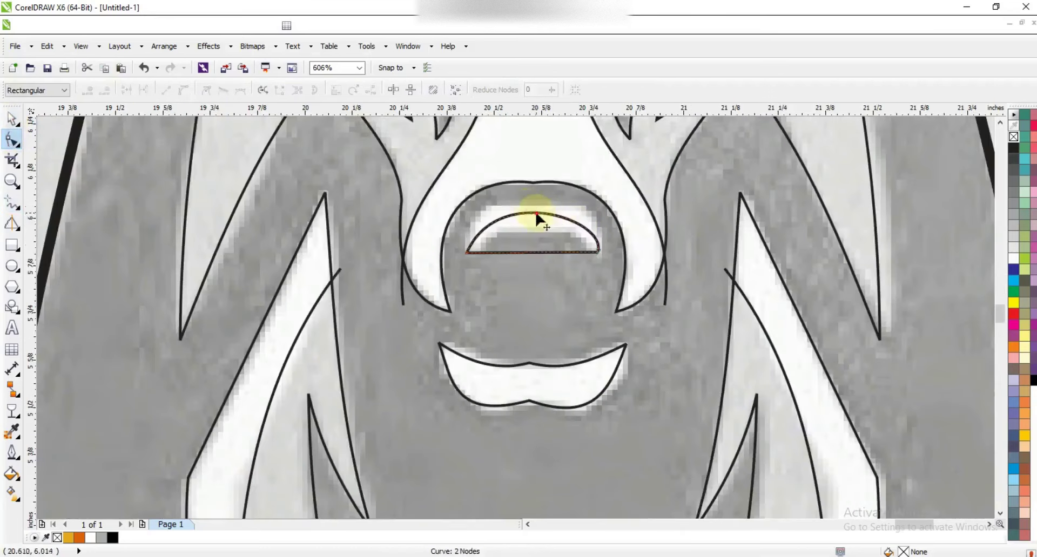
drag(536, 215, 602, 250)
drag(604, 214, 599, 206)
drag(559, 251, 555, 224)
drag(508, 258, 527, 231)
key(space)
- Select all the traced logo shapes and move them off the reference image to the blank area beside it
key(F3)
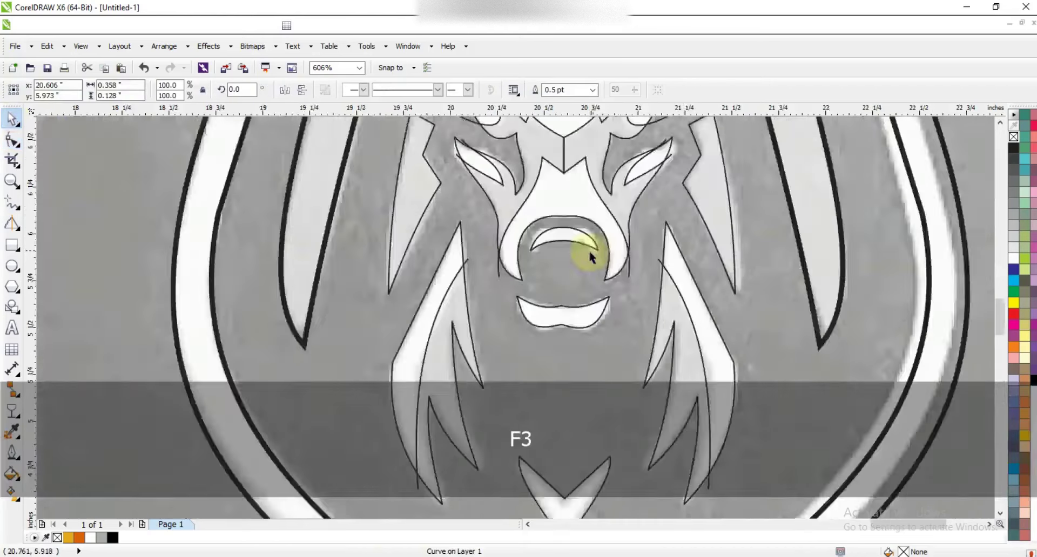
key(F3)
key(F3)
key(F3)
key(F3)
key(Escape)
drag(689, 398, 452, 156)
drag(560, 273, 379, 270)
- Remove the transparency from the reference bitmap
click(498, 255)
key(shift+F2)
key(Escape)
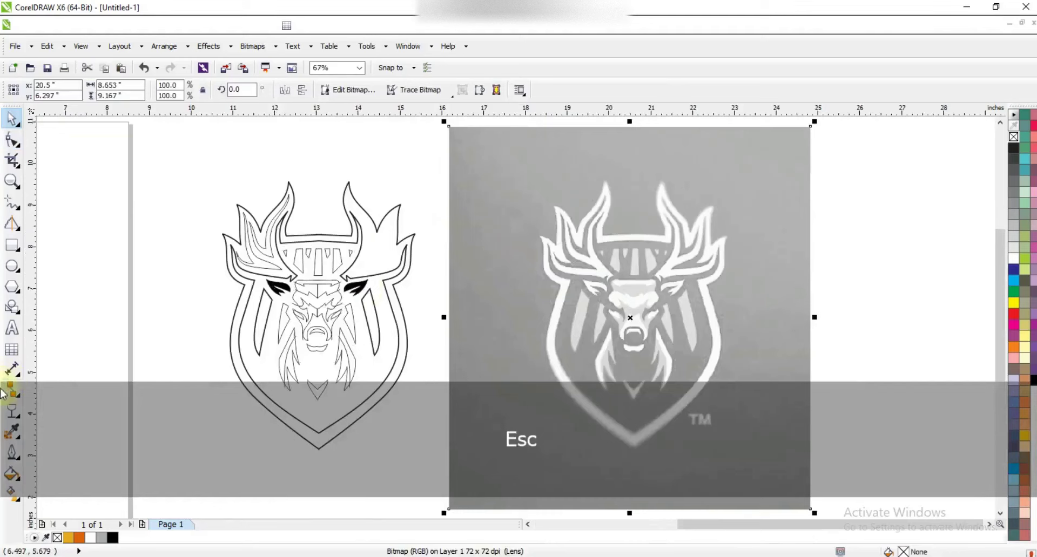
click(12, 411)
click(59, 90)
click(50, 101)
- Position the mirrored copies of the left antler's inner details inside the right antler
click(12, 119)
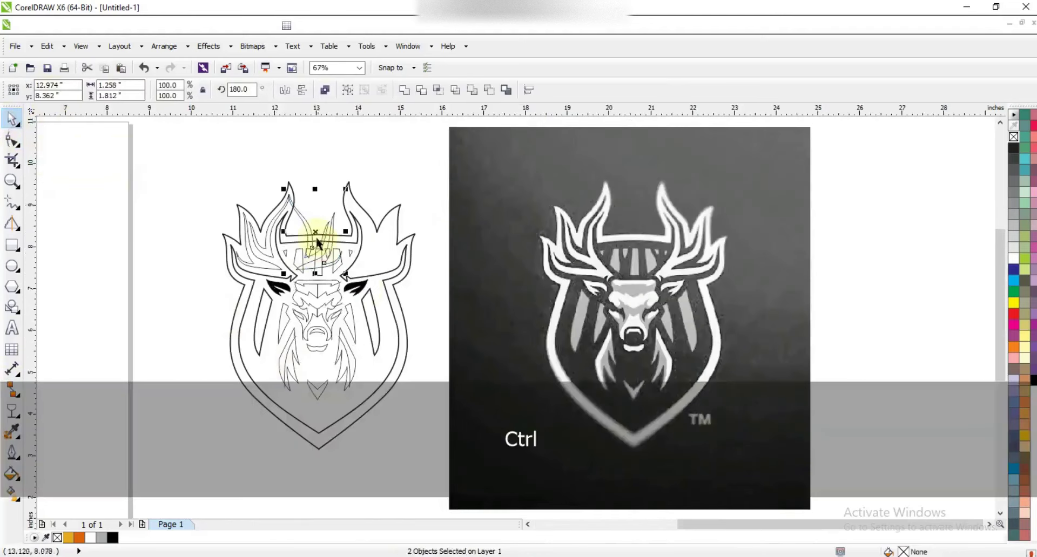
drag(317, 242, 376, 243)
click(385, 167)
click(403, 323)
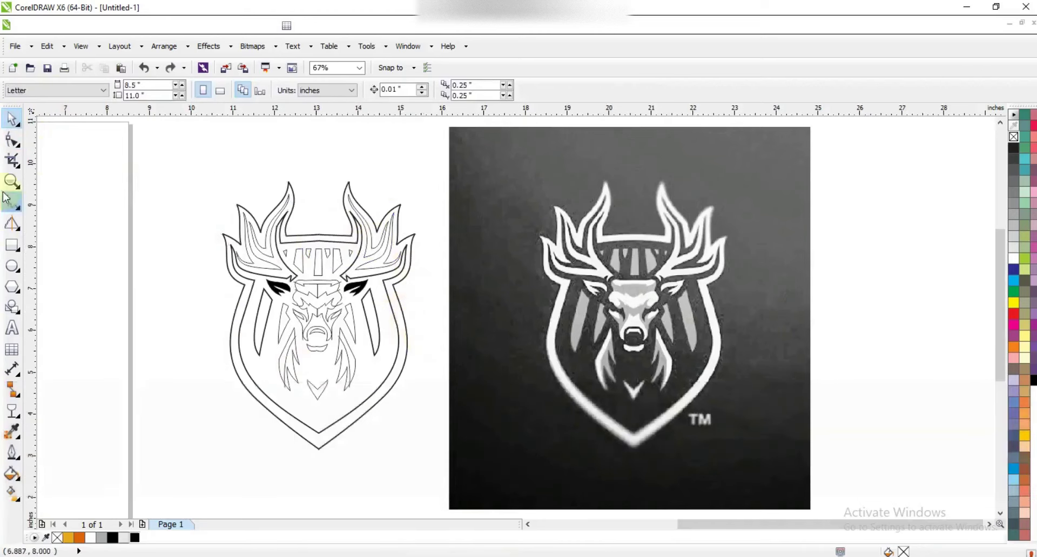
- Fill the main face shape with gold (#E9A921)
click(11, 182)
drag(215, 238, 480, 400)
key(space)
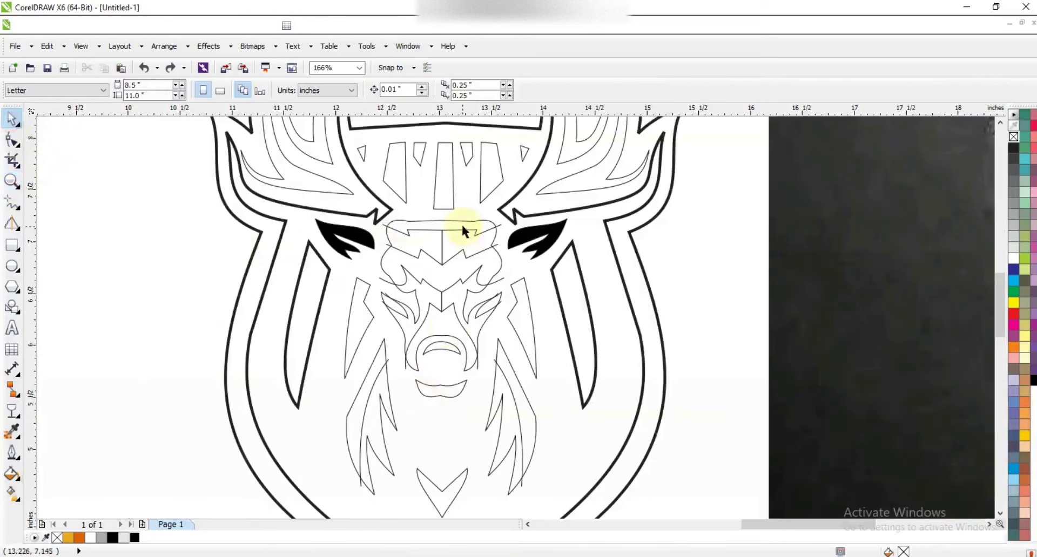
click(462, 227)
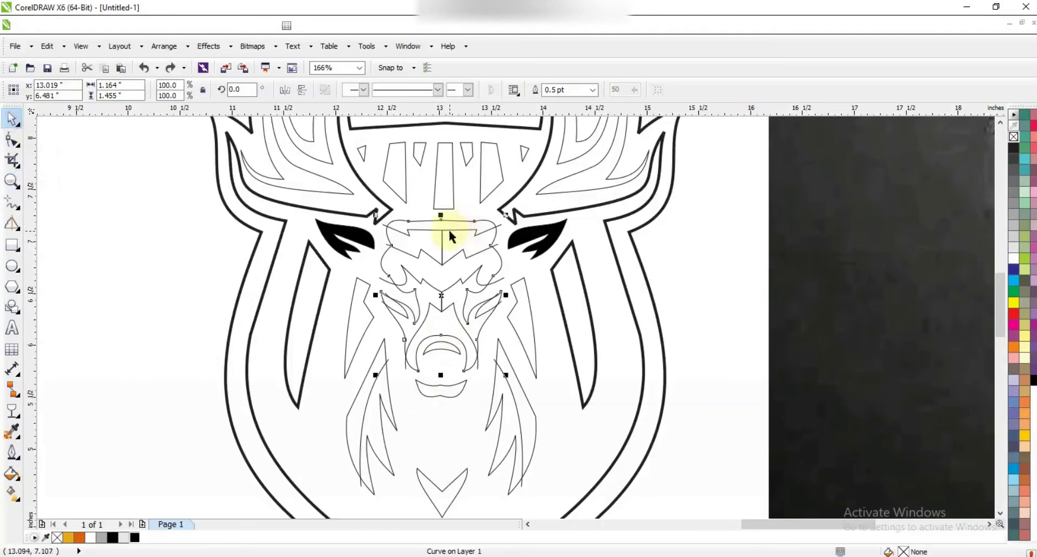
click(68, 537)
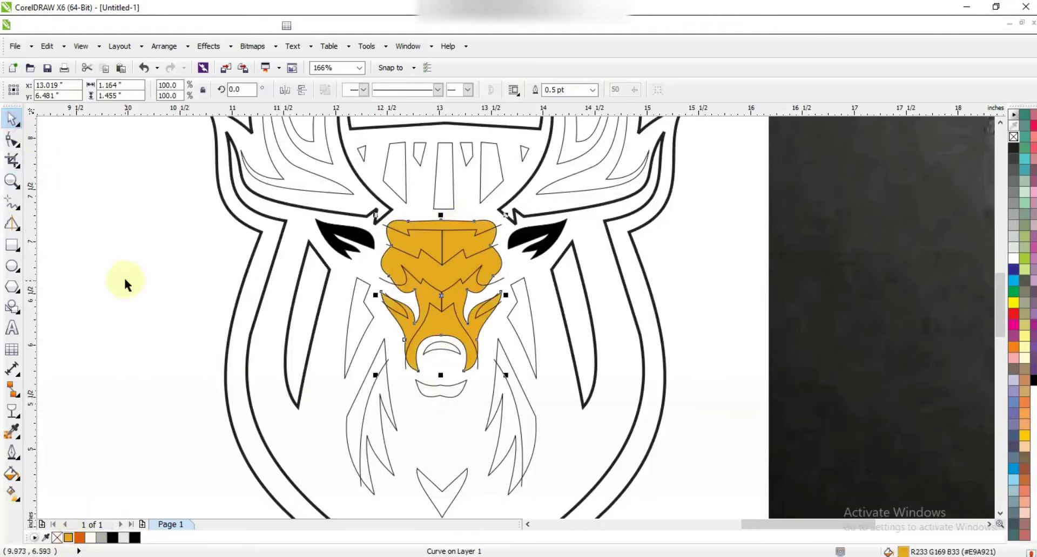
- Use Smart Fill to create separate shapes from both halves of the muzzle shading and the forehead band
click(12, 181)
drag(327, 203, 512, 375)
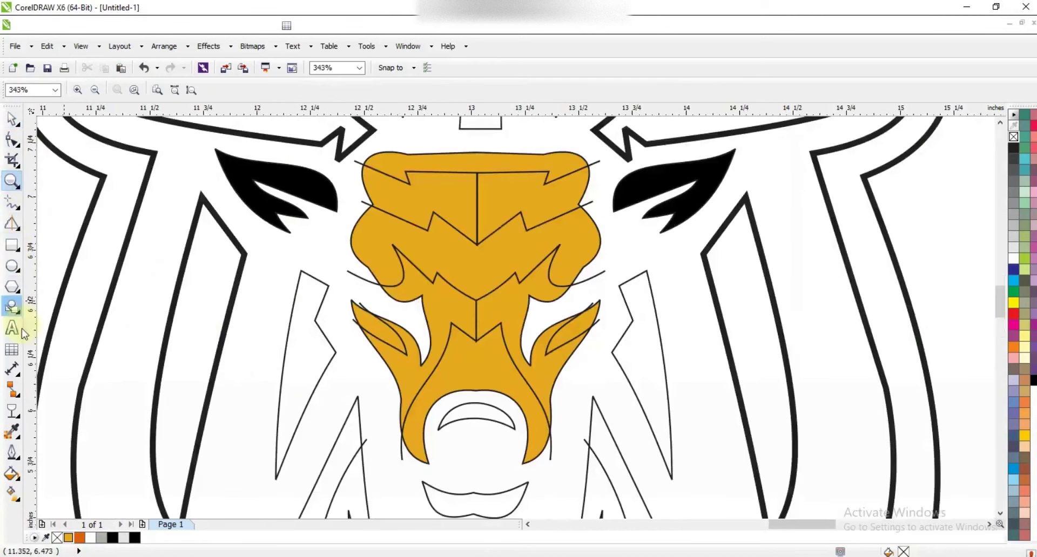
click(20, 229)
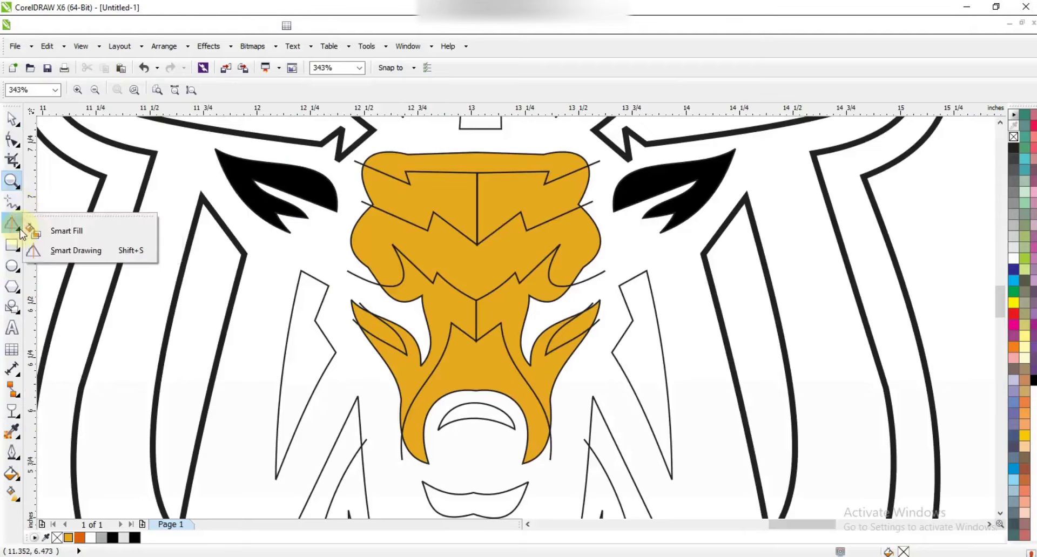
click(33, 233)
click(11, 118)
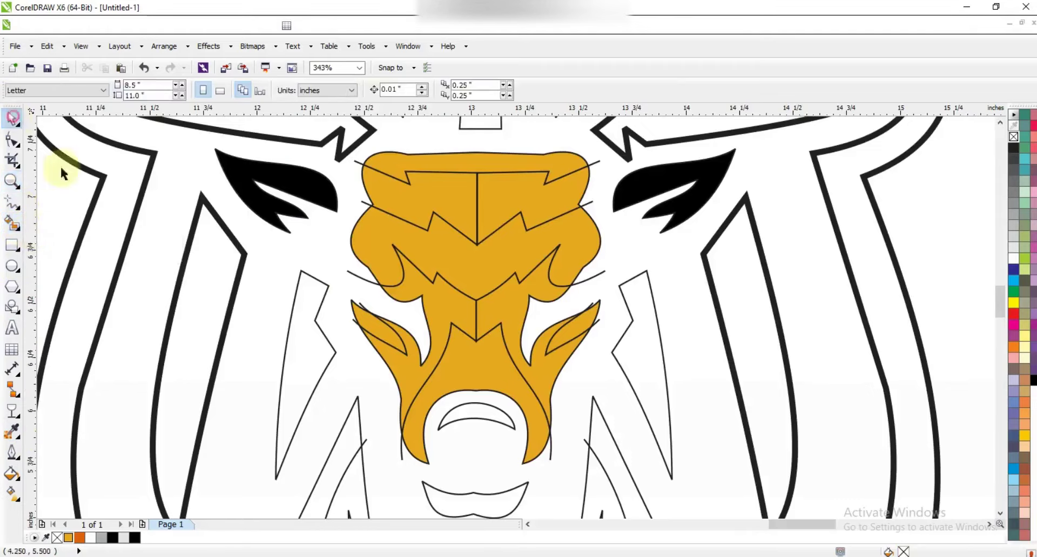
click(13, 226)
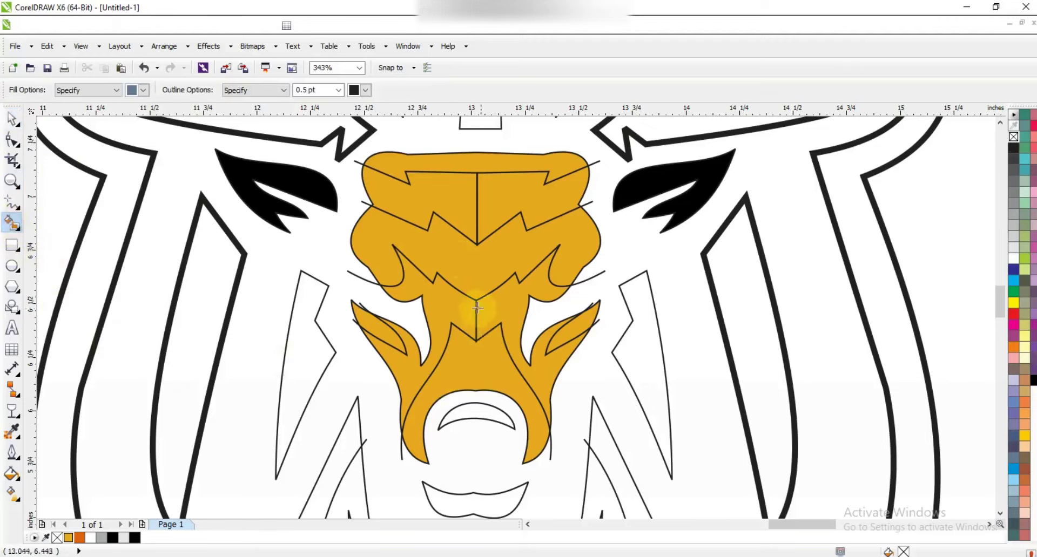
click(458, 300)
click(495, 308)
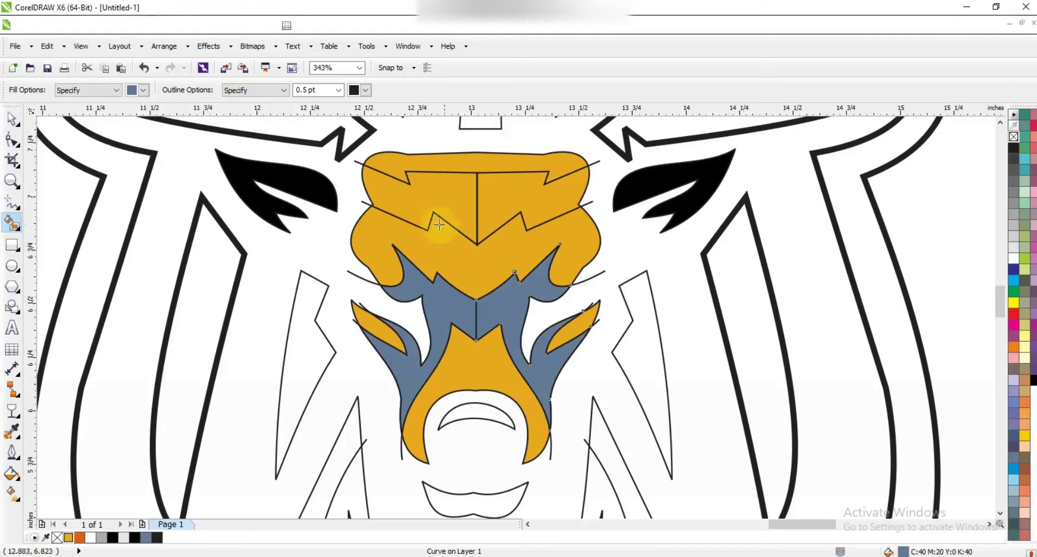
click(439, 204)
click(492, 202)
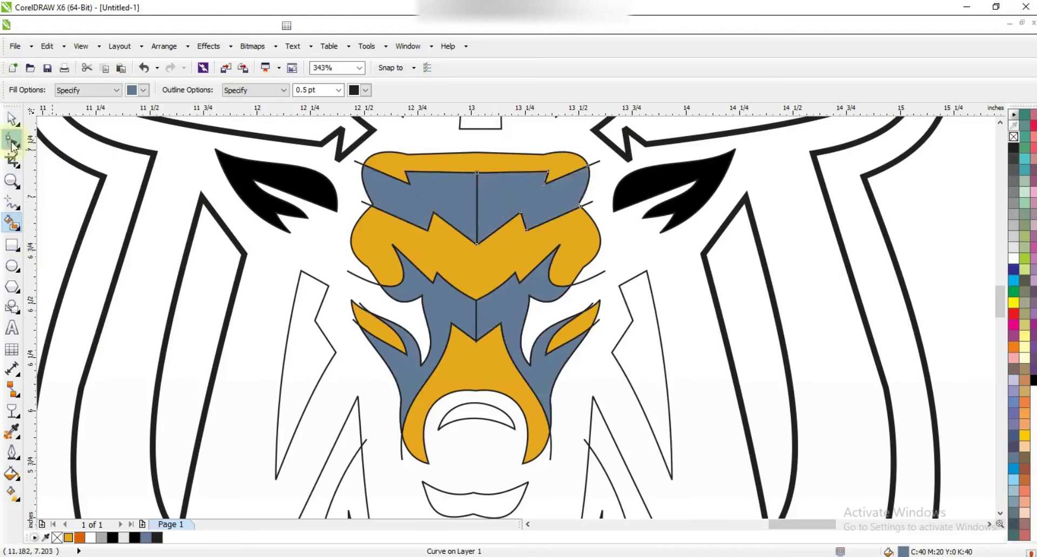
- Fill the four smart-filled shading shapes with orange (#DF620E) and remove their outlines
click(12, 118)
shift+click(440, 197)
shift+click(446, 304)
shift+click(498, 315)
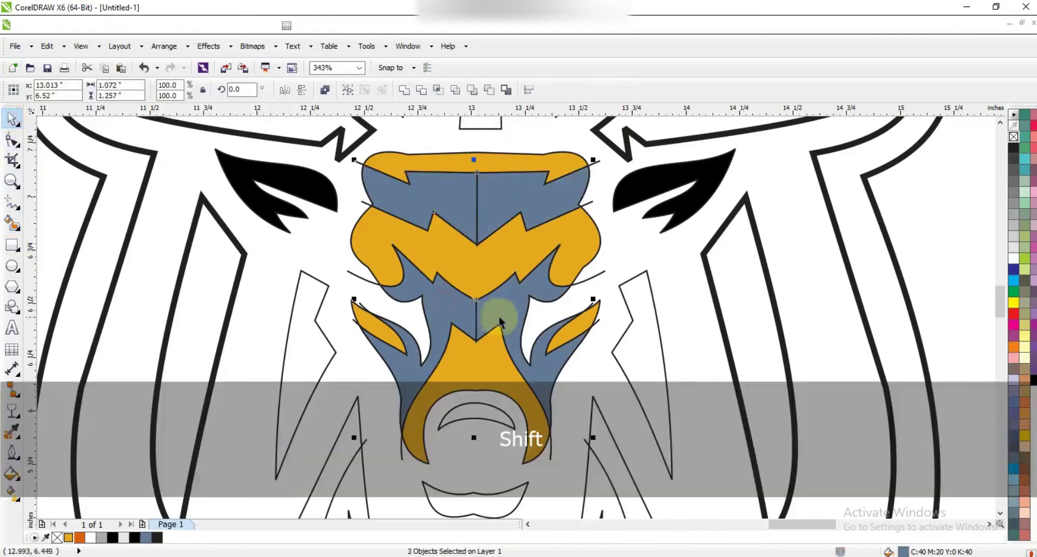
click(79, 538)
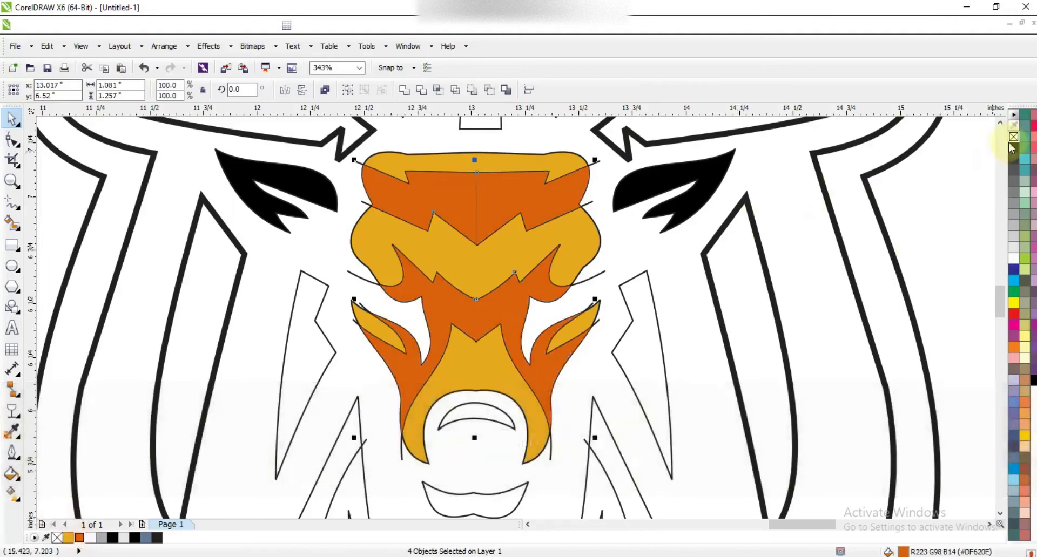
key(Escape)
- Delete the leftover construction lines crossing the forehead, cheeks and eyes on both sides of the face
click(594, 162)
key(Delete)
click(355, 162)
key(Delete)
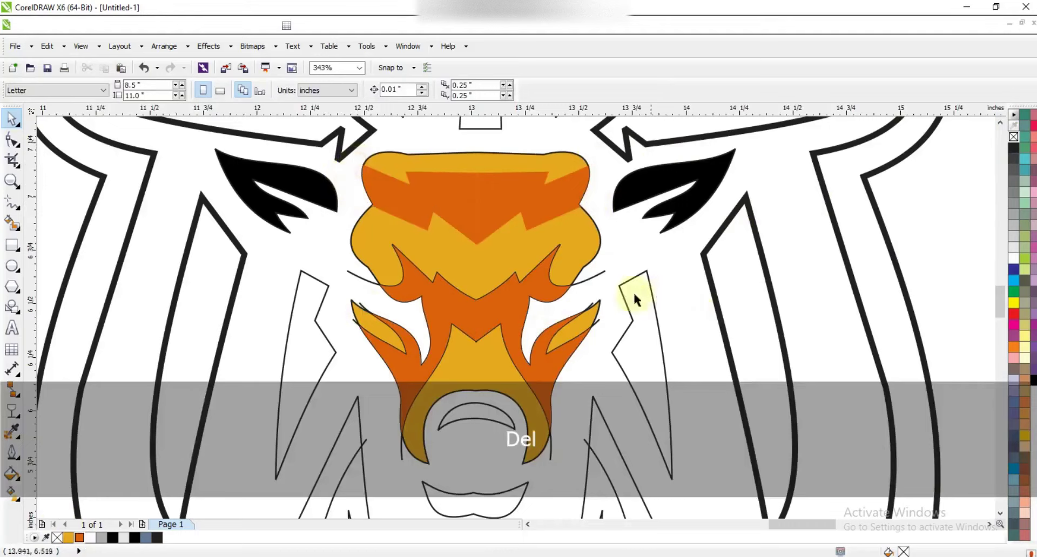
click(596, 277)
key(Delete)
click(599, 321)
key(Delete)
click(593, 309)
key(Delete)
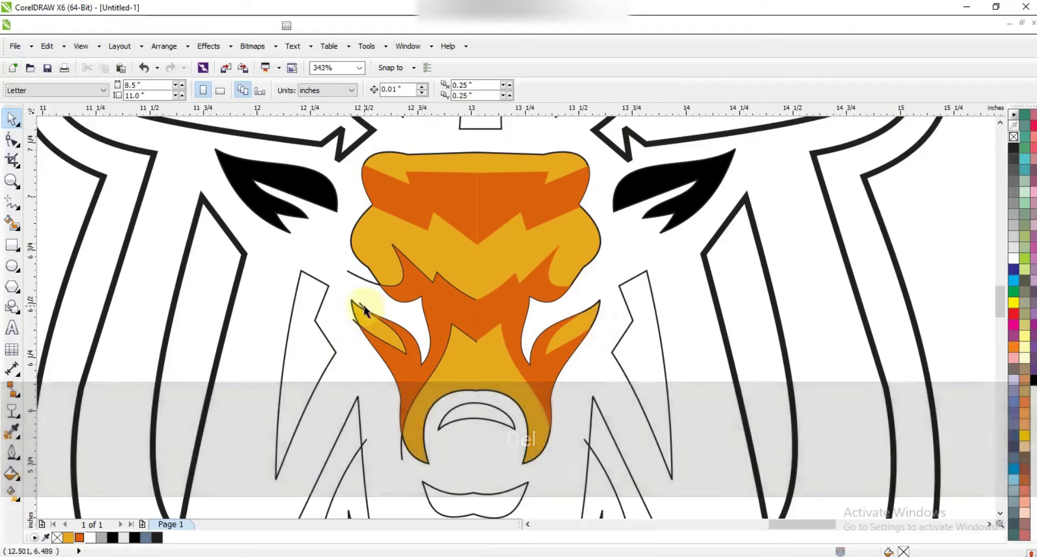
click(363, 304)
key(Delete)
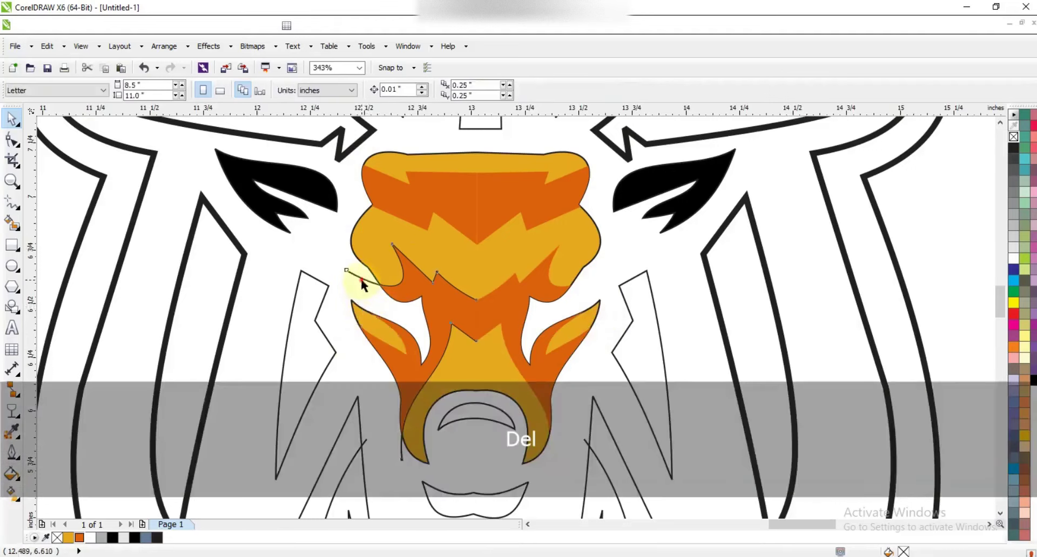
- Remove the outline from the gold face shape, and fill both ears with gold (#E9A921) without outlines
click(580, 226)
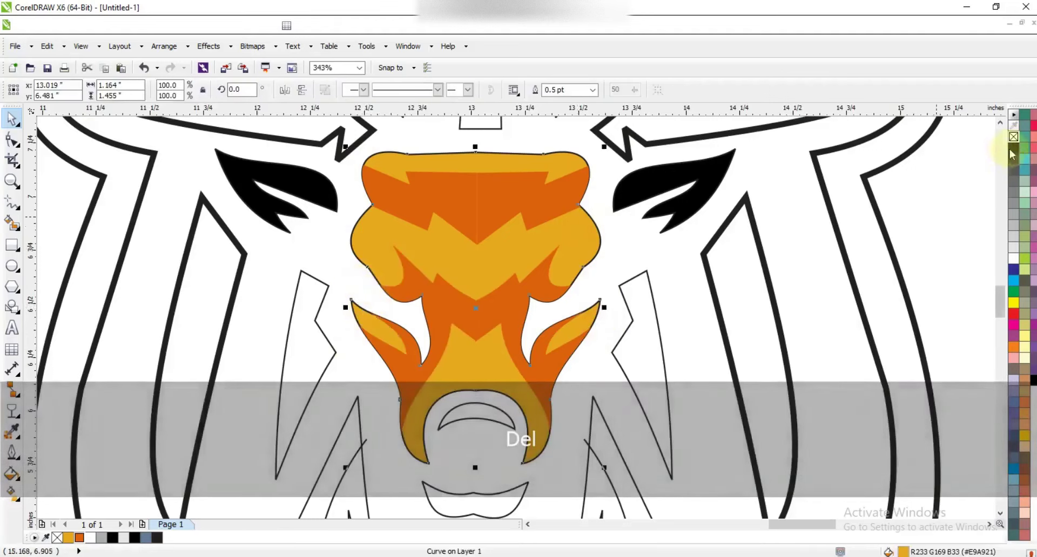
key(Escape)
click(676, 216)
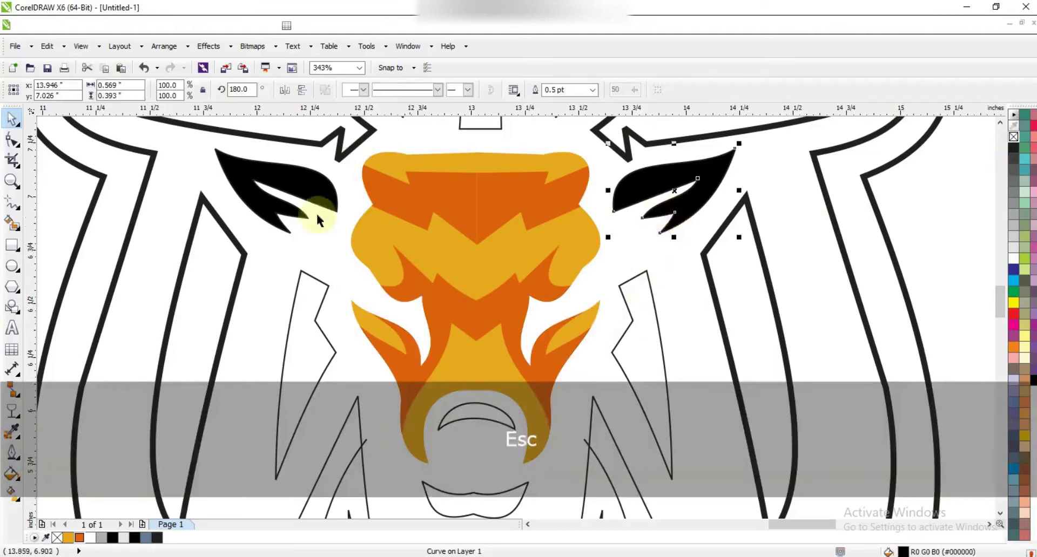
shift+click(301, 185)
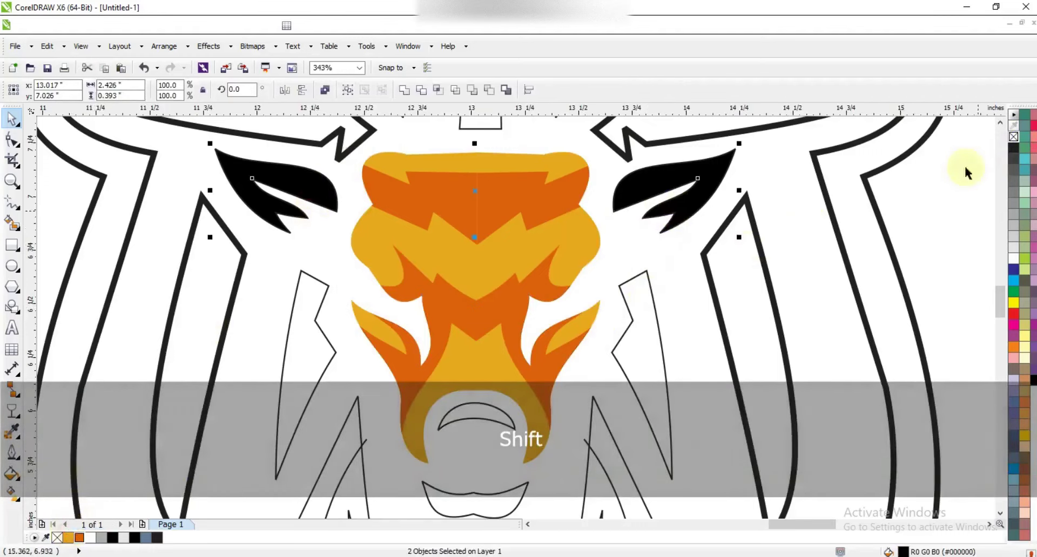
click(1007, 190)
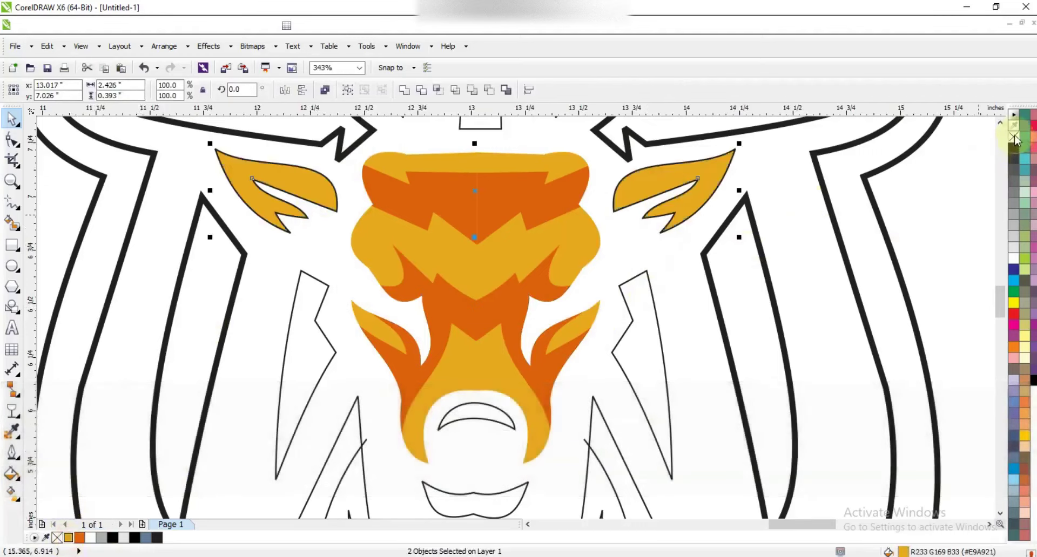
key(F3)
key(Escape)
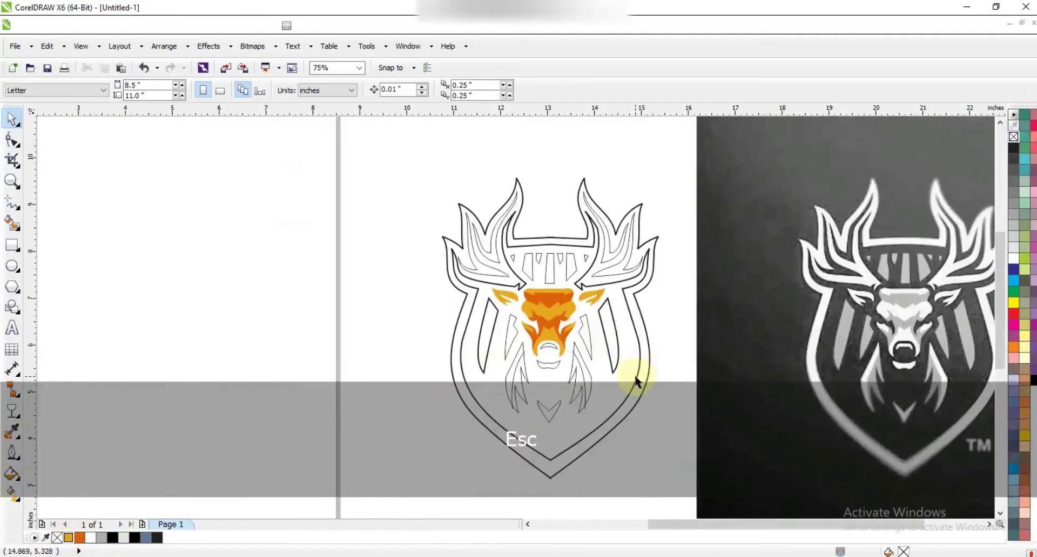
- Fill the side stripes, cheek shapes and forehead stripes inside the shield with gold (#E9A921) and remove their outlines
click(637, 381)
key(shift+F2)
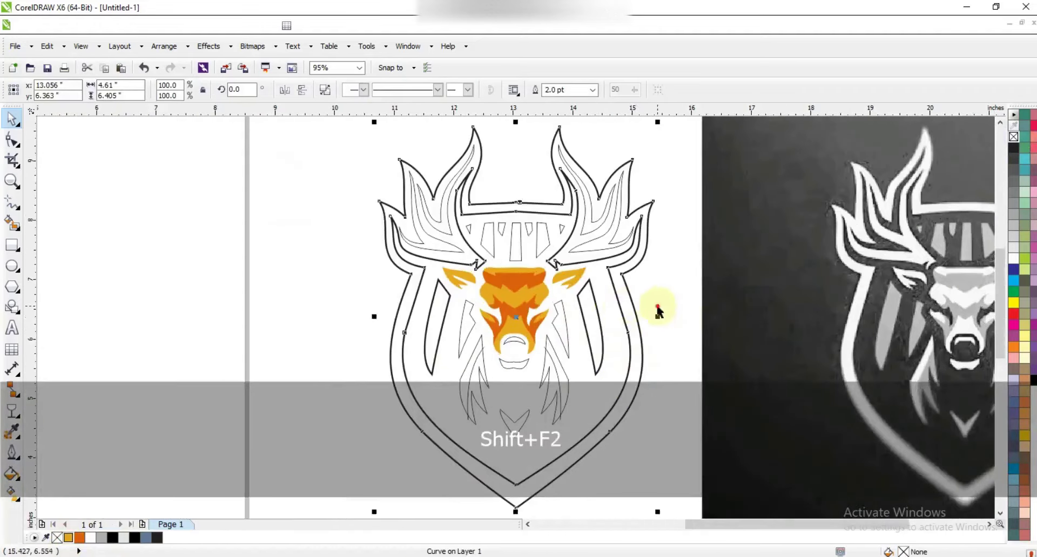
click(658, 310)
click(588, 338)
shift+click(462, 343)
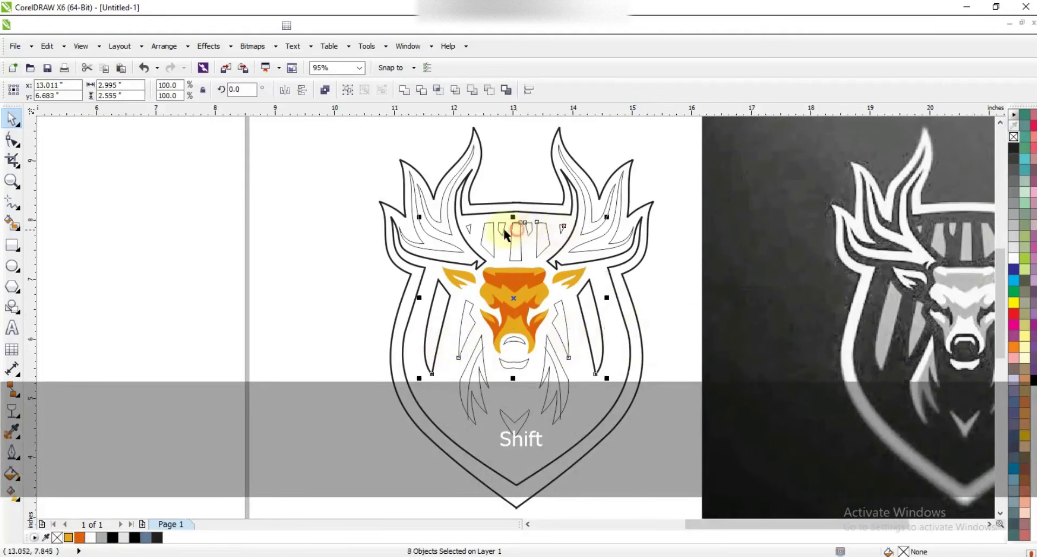
shift+click(474, 235)
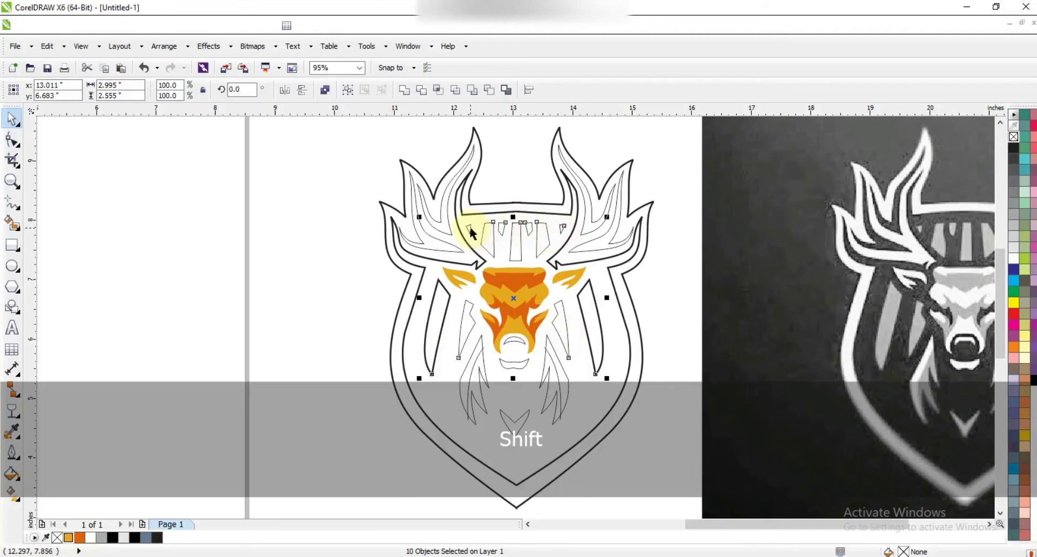
click(68, 537)
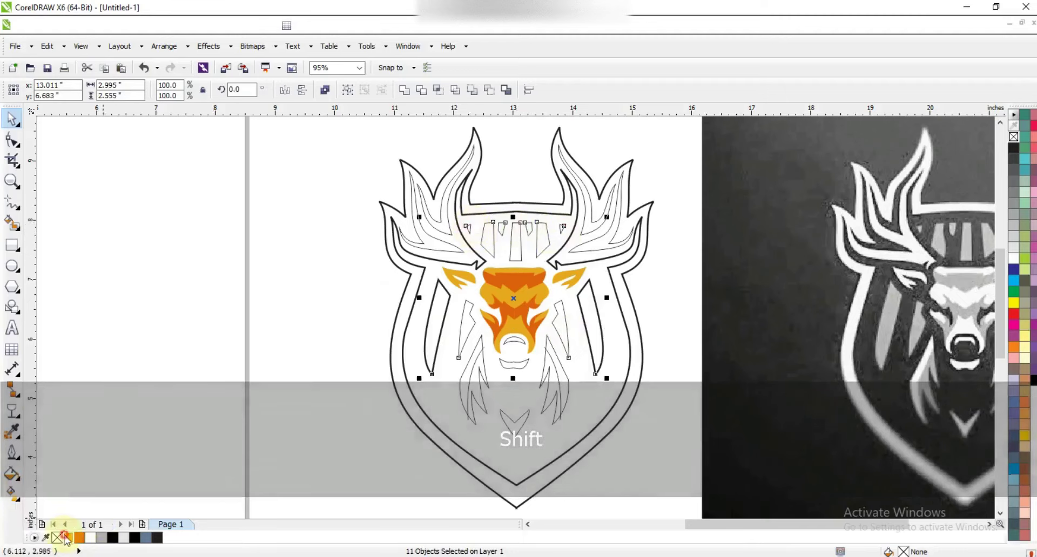
right_click(1011, 137)
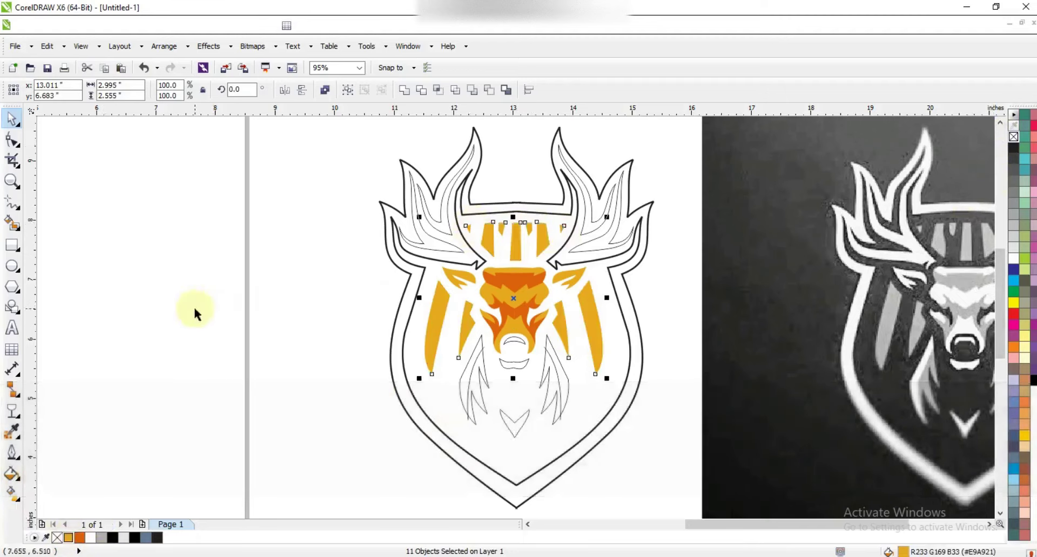
click(195, 310)
- Fill both neck fur shapes below the face with gold (#E9A921)
click(478, 388)
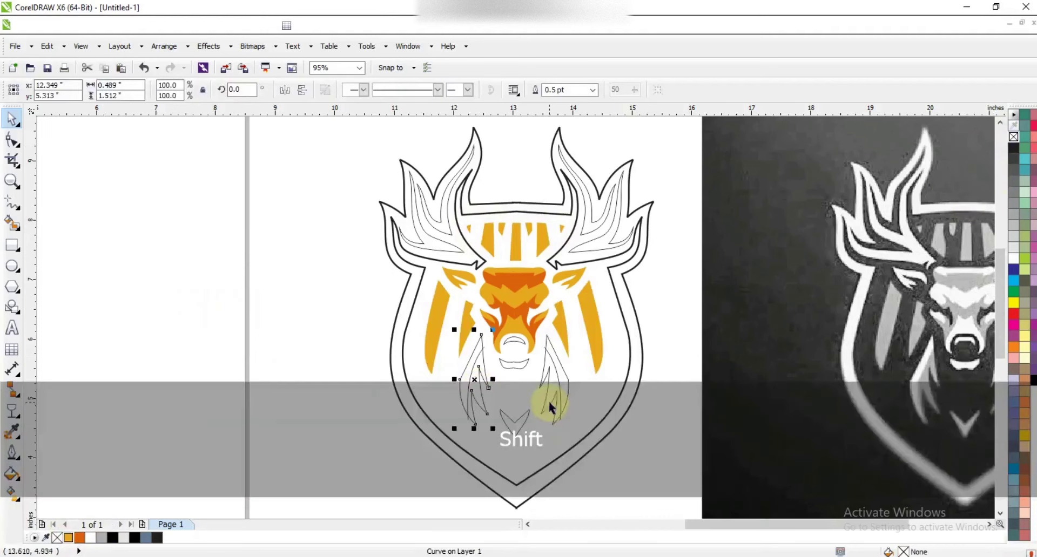
shift+click(543, 410)
click(68, 537)
- Use Smart Fill to create separate shading shapes from the inner parts of both neck fur tufts
key(shift+F2)
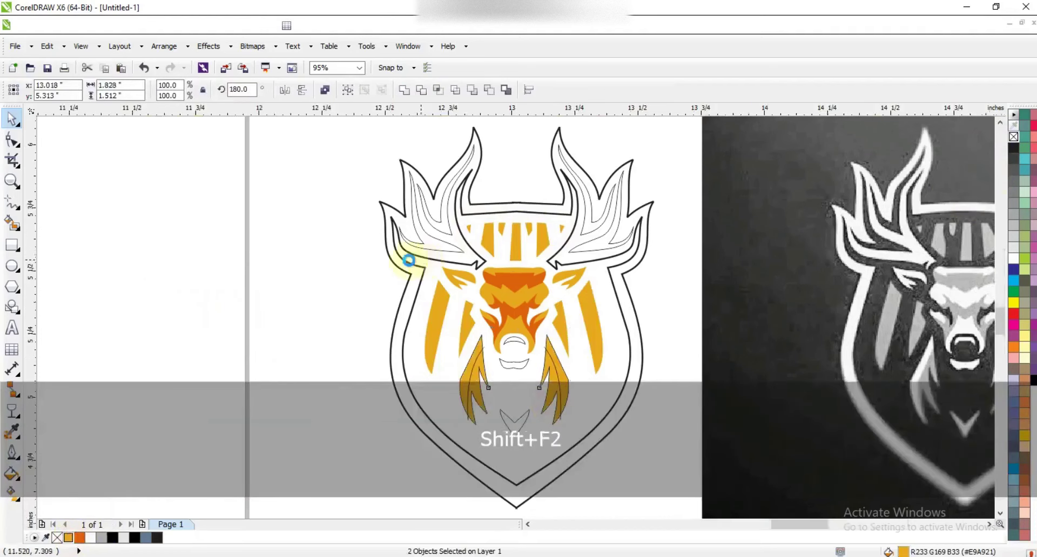
key(Escape)
click(12, 223)
click(339, 296)
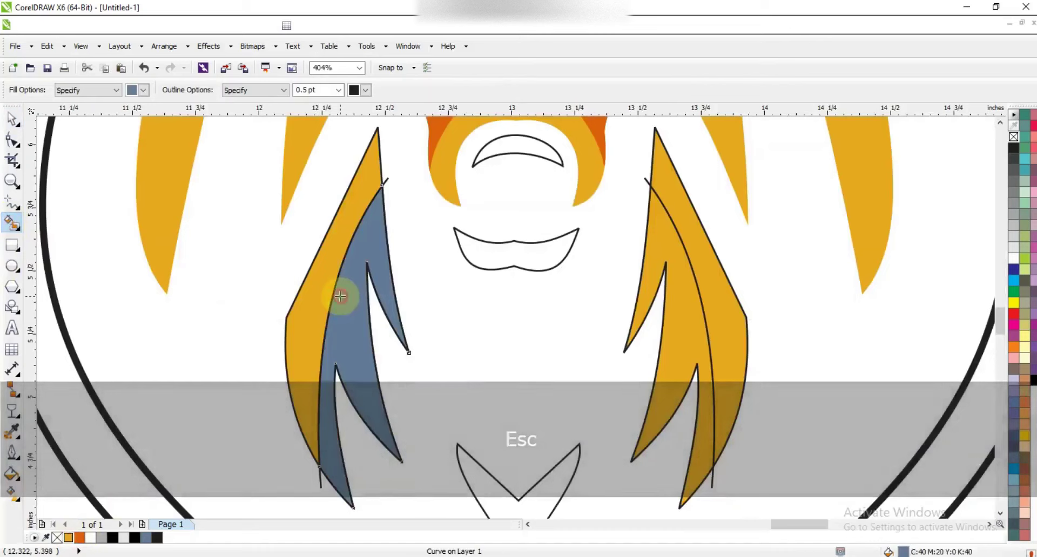
click(672, 297)
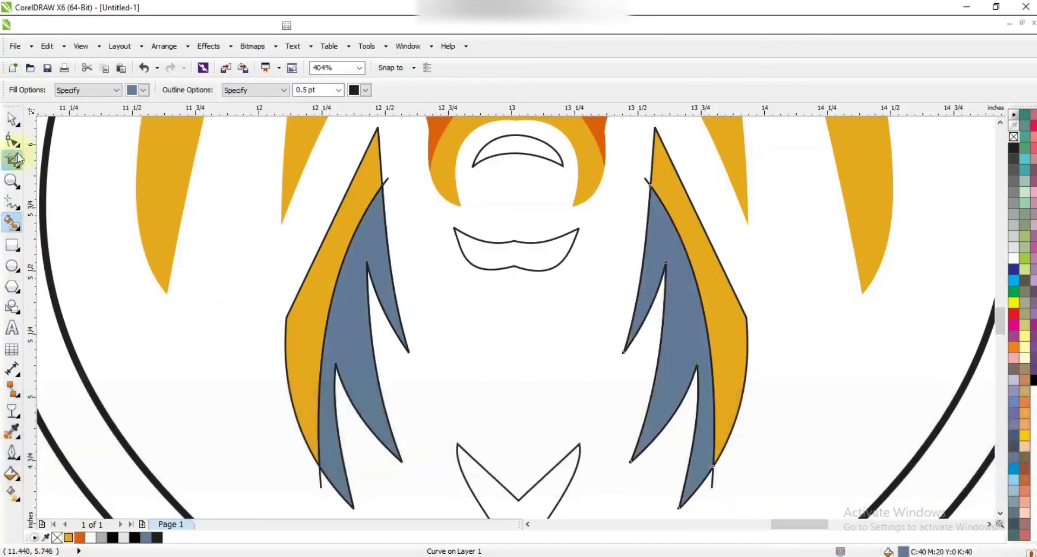
- Fill the two inner neck fur shapes with orange (#DF620E) and delete the leftover construction curves crossing them
click(11, 119)
shift+click(370, 266)
click(79, 537)
click(389, 175)
key(Delete)
click(648, 186)
click(543, 293)
- Fill the nose highlight, chin and chest chevron with 10% Black, lightened to an 8% black tint
key(F3)
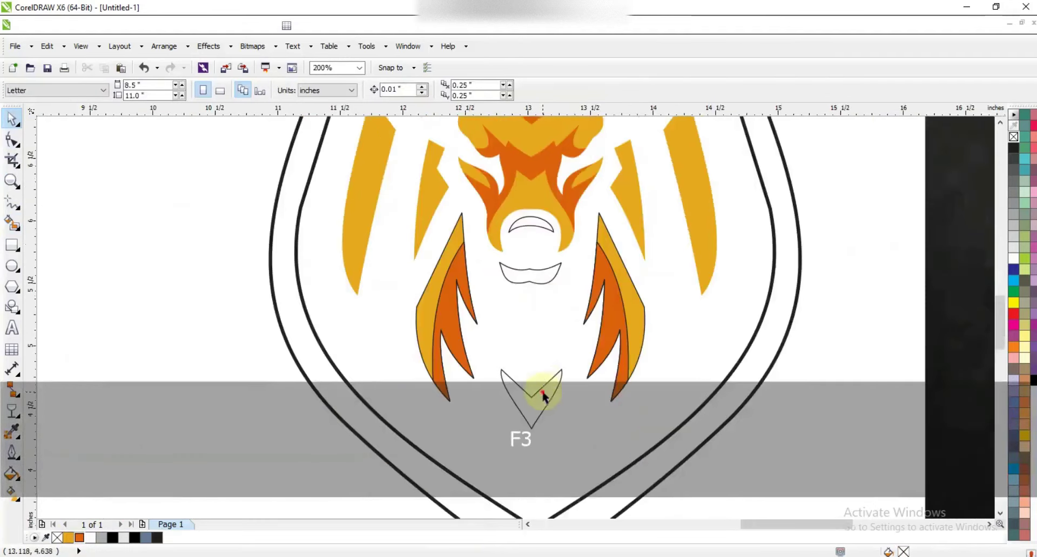
click(541, 389)
shift+click(541, 276)
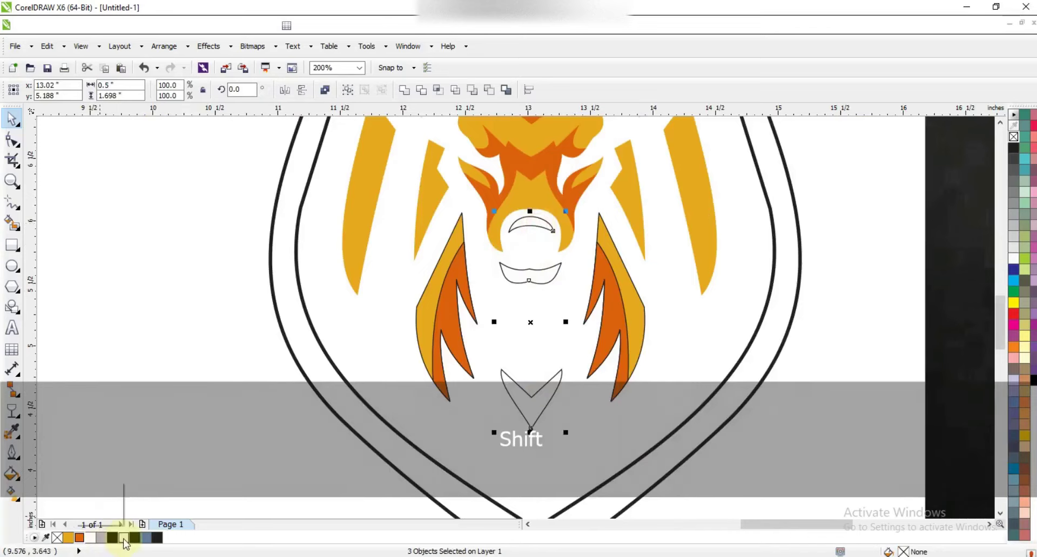
click(124, 538)
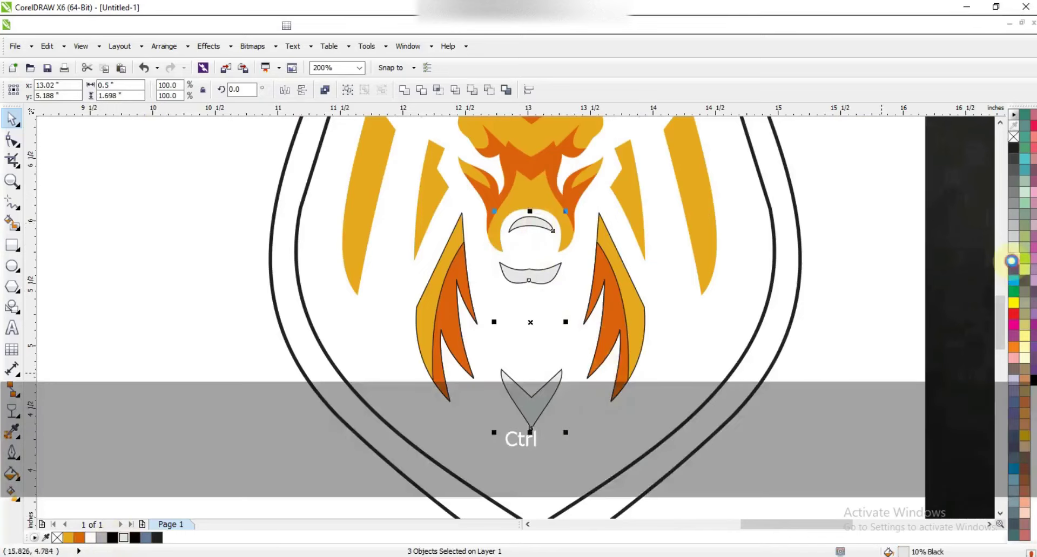
key(F3)
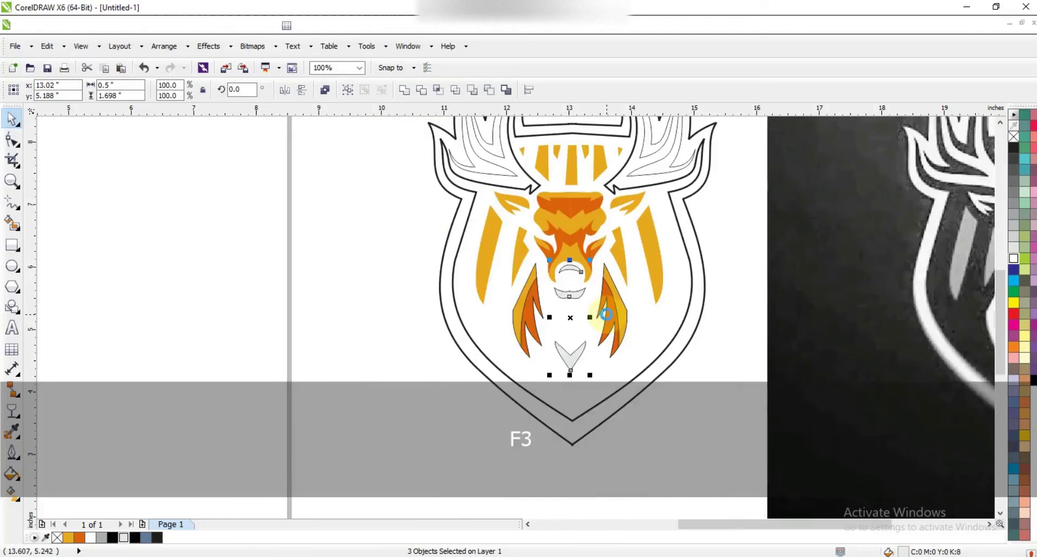
- Fill the combined shield and antler border curve with light grey, 20% black
key(F3)
key(Escape)
click(640, 329)
key(shift+F2)
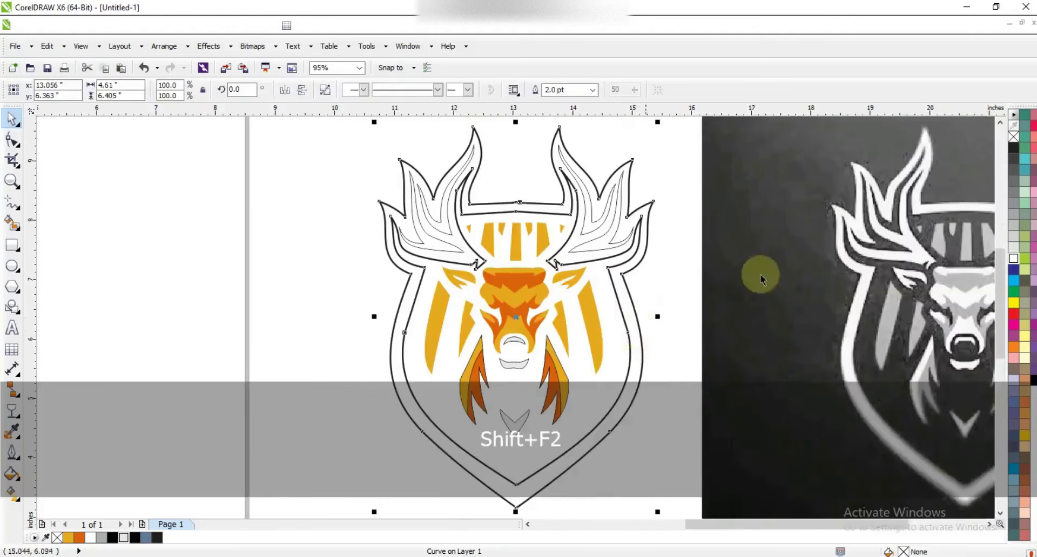
click(1011, 233)
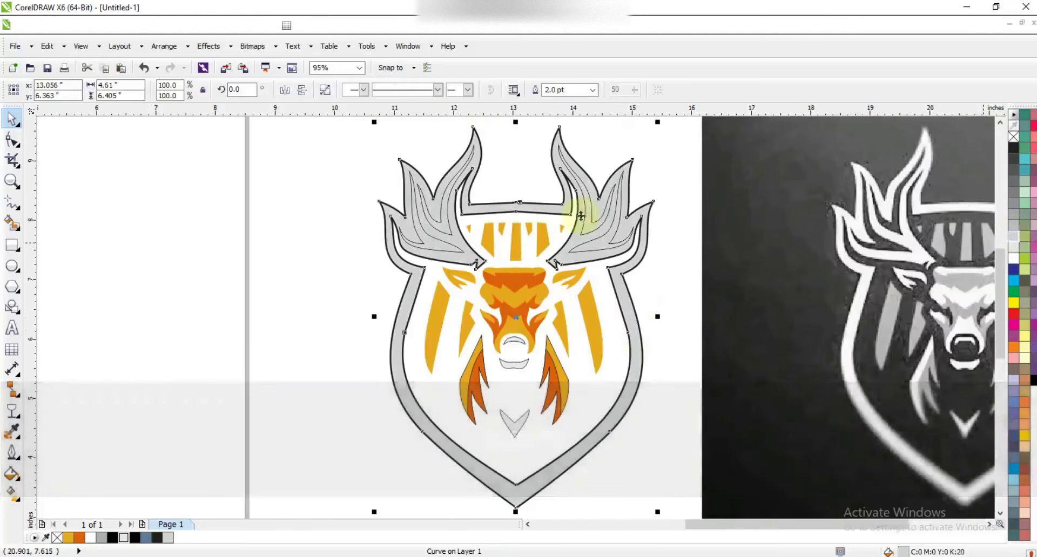
- Break the border curve apart and fill the inner shield shape with black (C100 M100 Y100 K100)
click(324, 90)
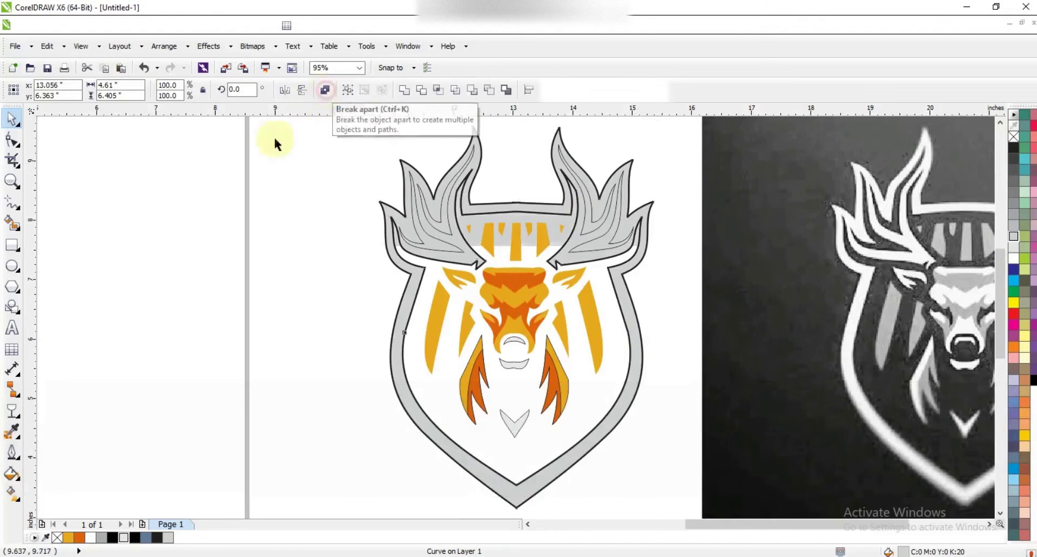
click(588, 408)
click(1033, 381)
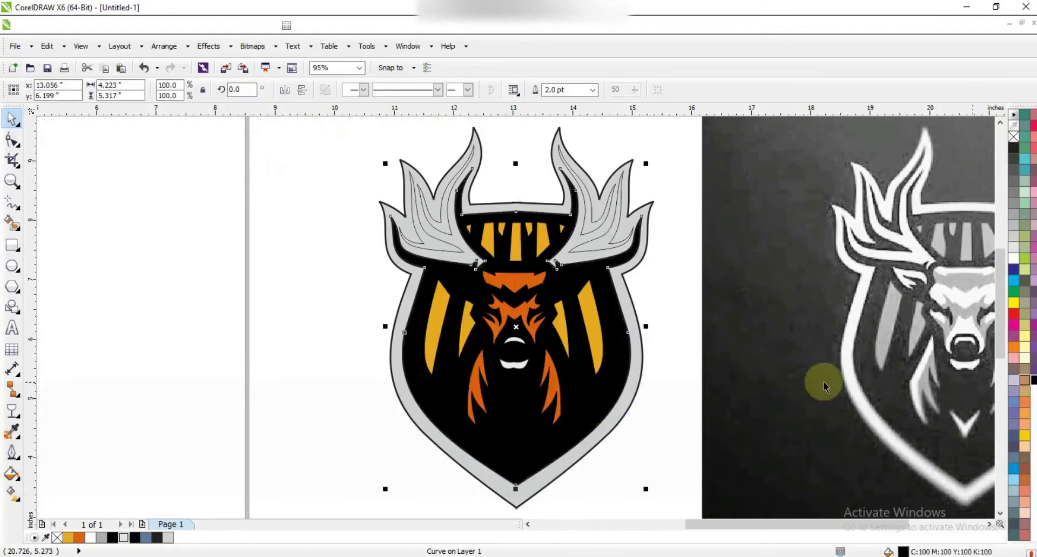
- Send the black shield and grey border shapes to the back, and remove the outlines from them and the artwork inside the shield
shift+click(624, 410)
key(shift+Page_Down)
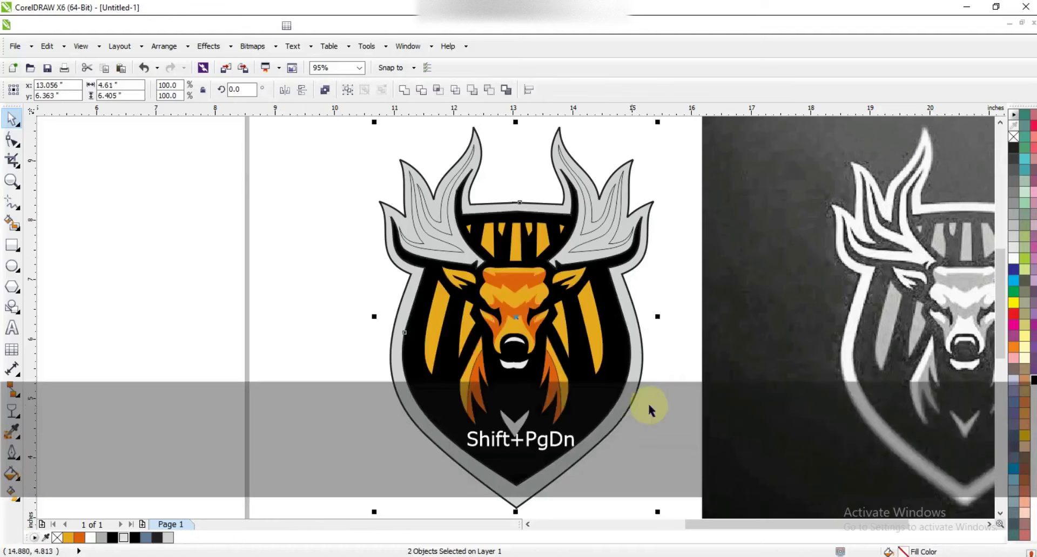
drag(304, 180, 621, 446)
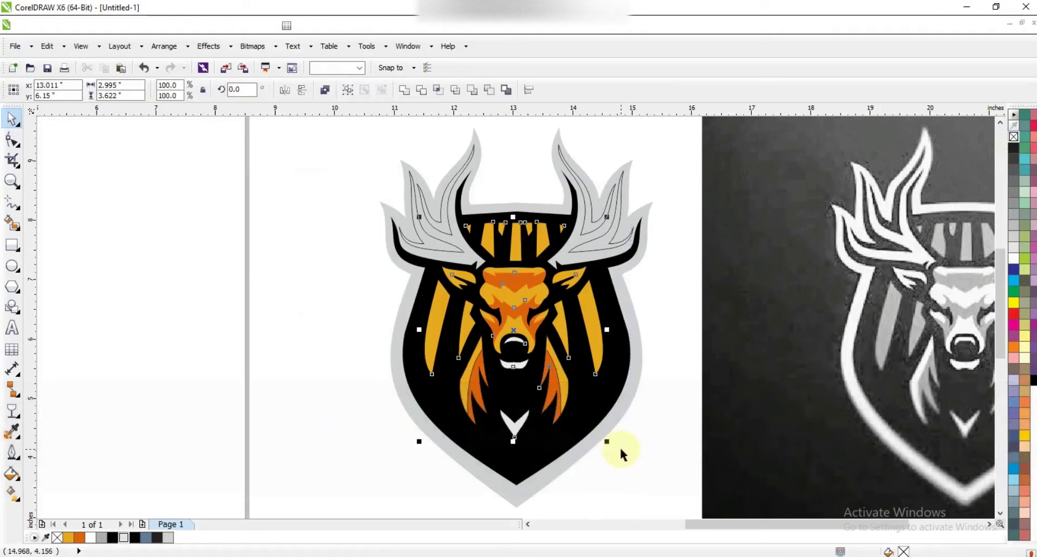
click(324, 241)
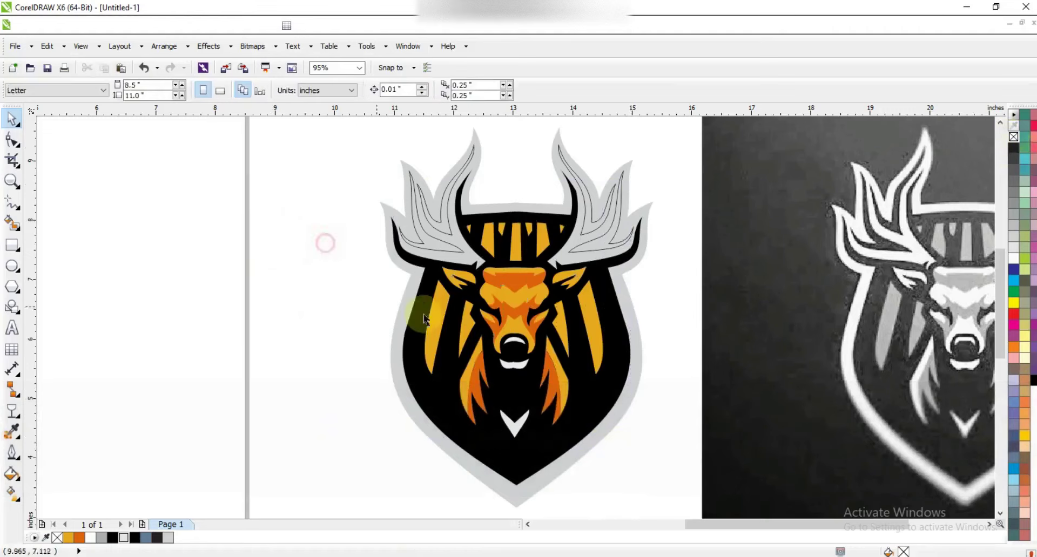
- Fill the four inner antler detail shapes with black (C100 M100 Y100 K100) and remove their outlines
click(594, 246)
shift+click(596, 222)
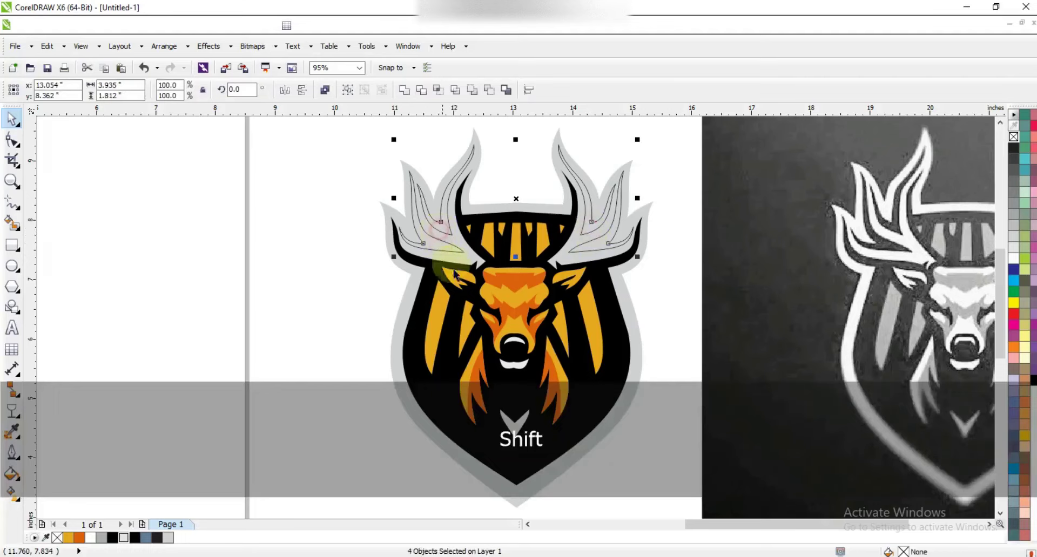
click(135, 539)
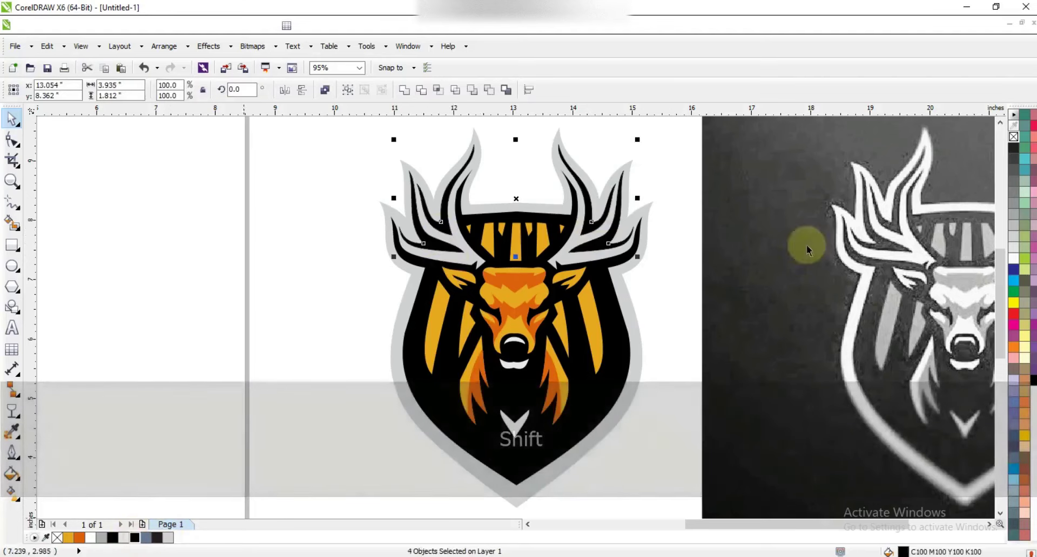
right_click(1013, 137)
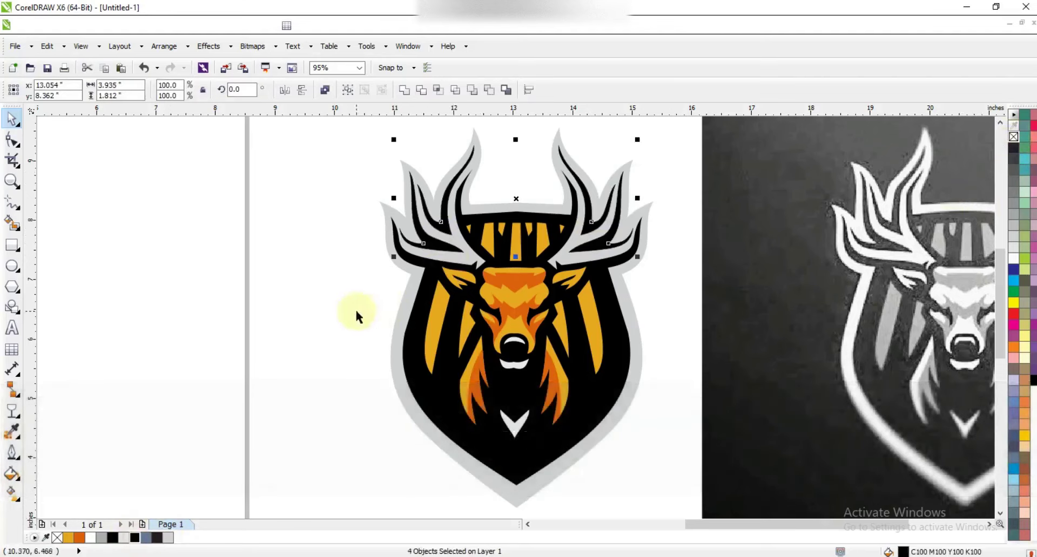
key(Escape)
- Use Smart Fill to create a separate shape from the gold muzzle area around the nose
key(F4)
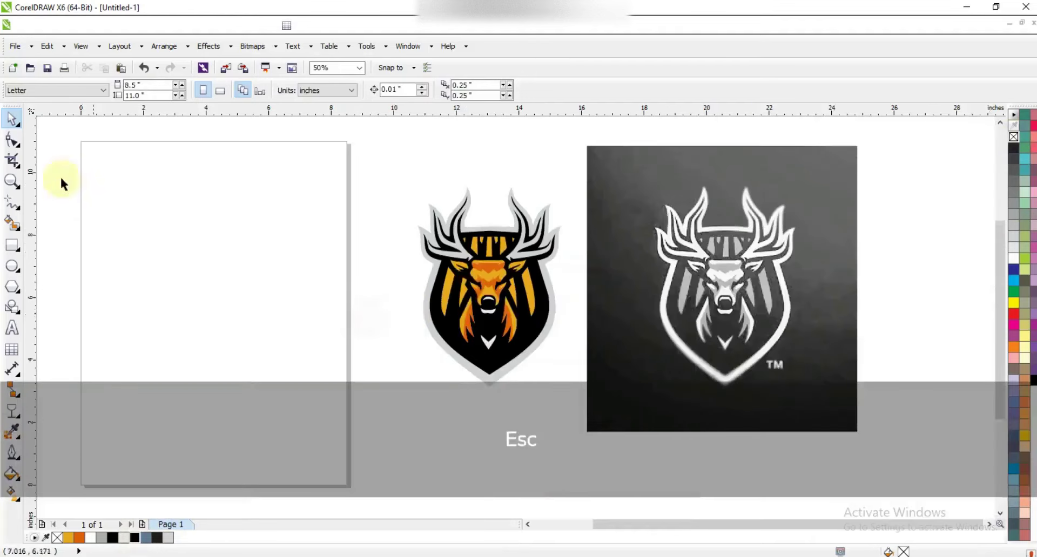
click(11, 183)
drag(365, 151, 863, 424)
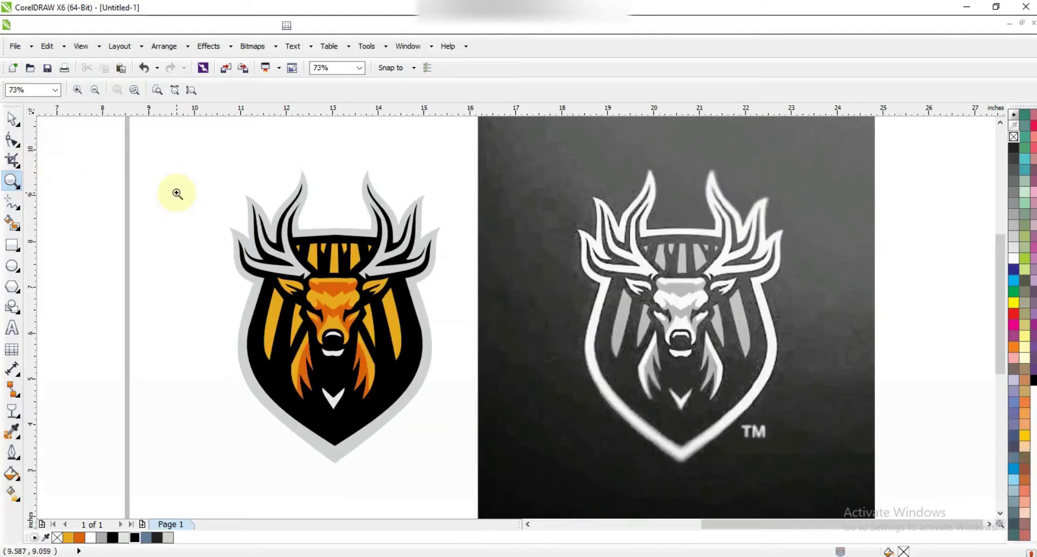
click(11, 120)
click(343, 324)
click(12, 181)
drag(278, 296, 426, 375)
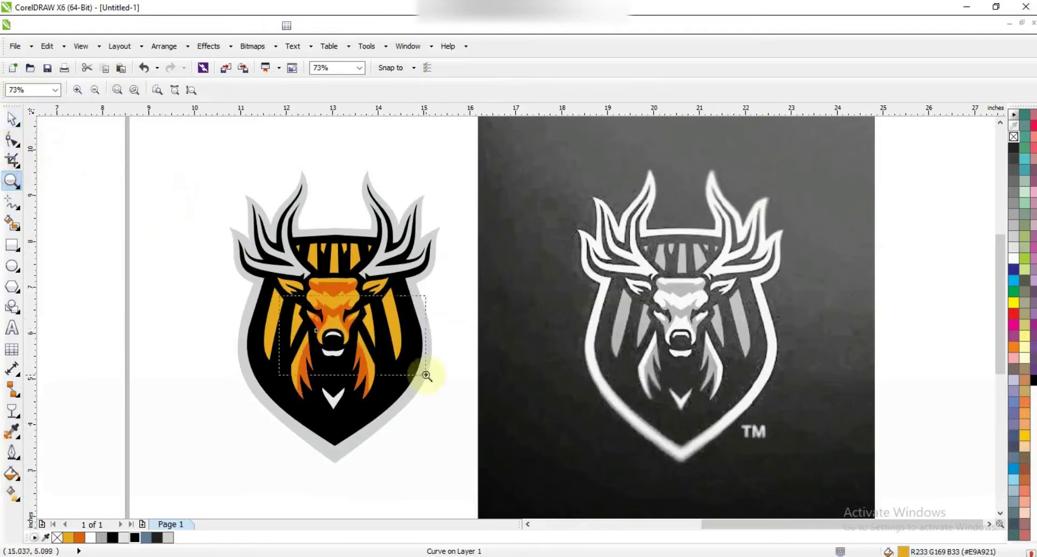
click(11, 222)
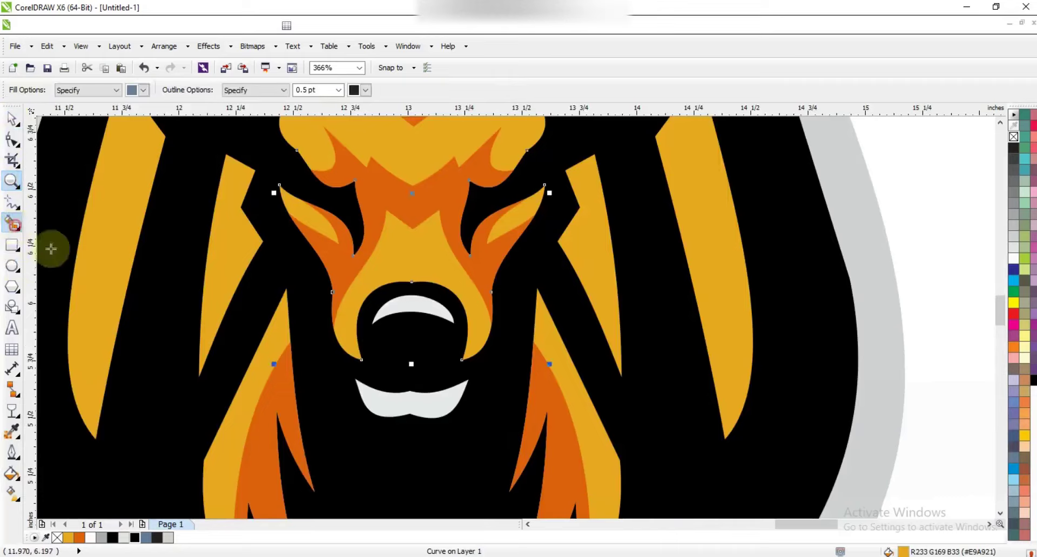
click(435, 255)
- Fill the new muzzle shape with white and remove its outline
click(18, 119)
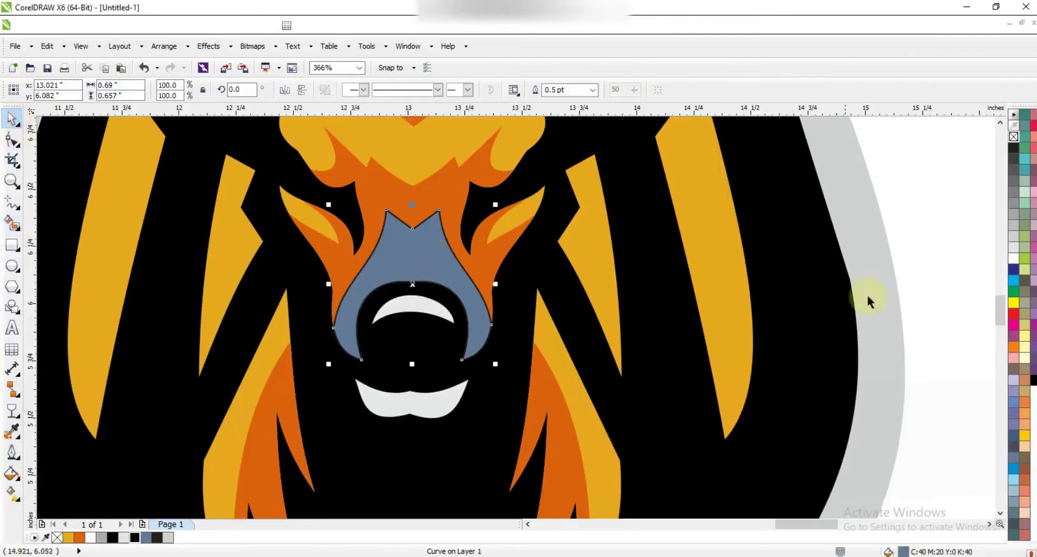
click(1012, 259)
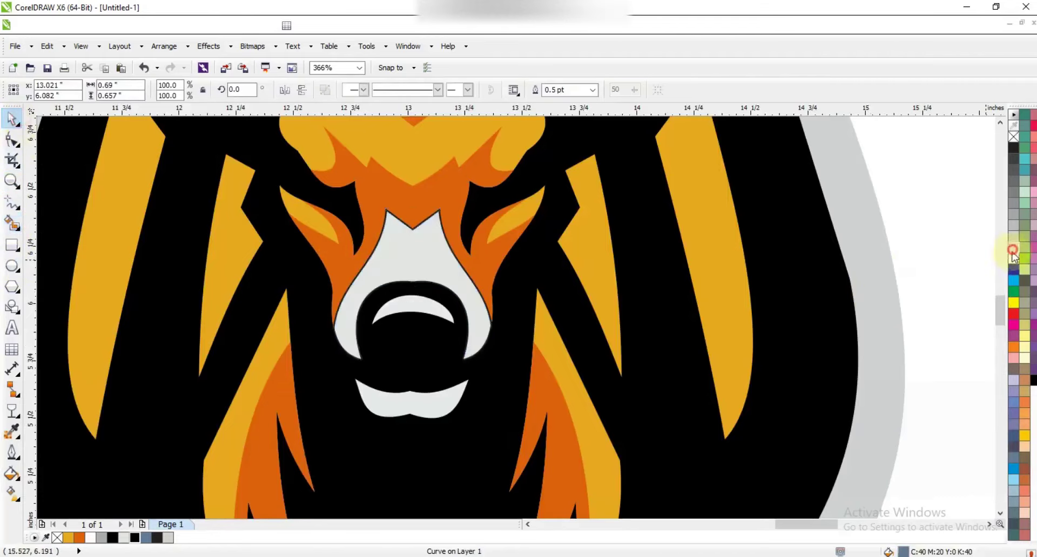
right_click(1013, 139)
key(F3)
key(Escape)
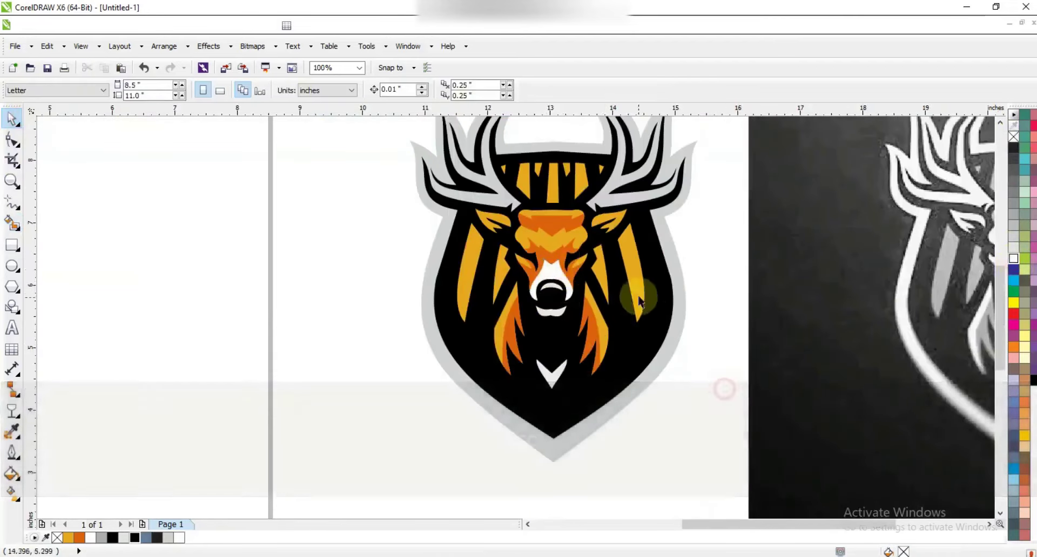
- Select every object of the coloured deer logo, remove any remaining outlines and clear the selection
key(F3)
key(Escape)
drag(485, 161, 676, 390)
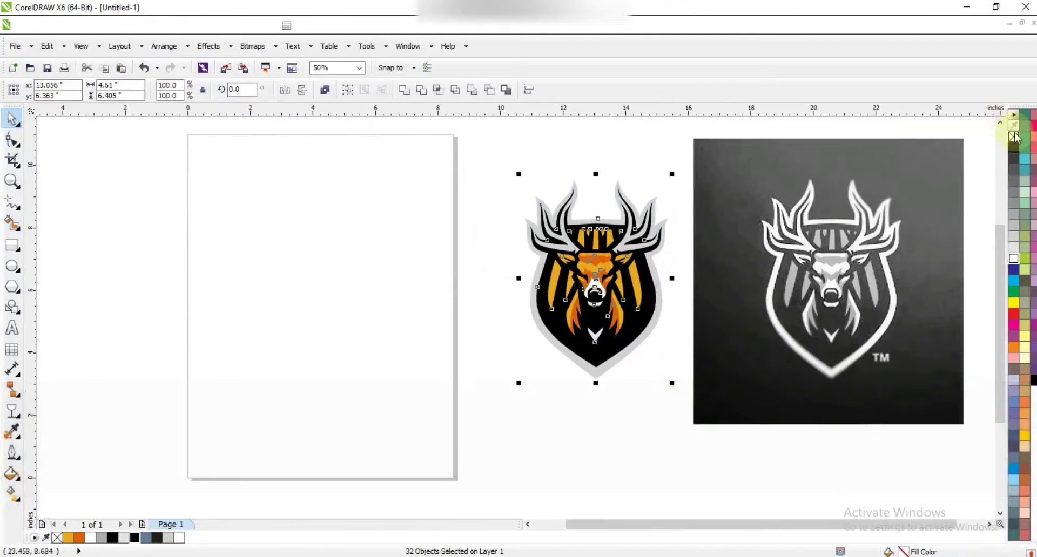
ctrl+click(658, 335)
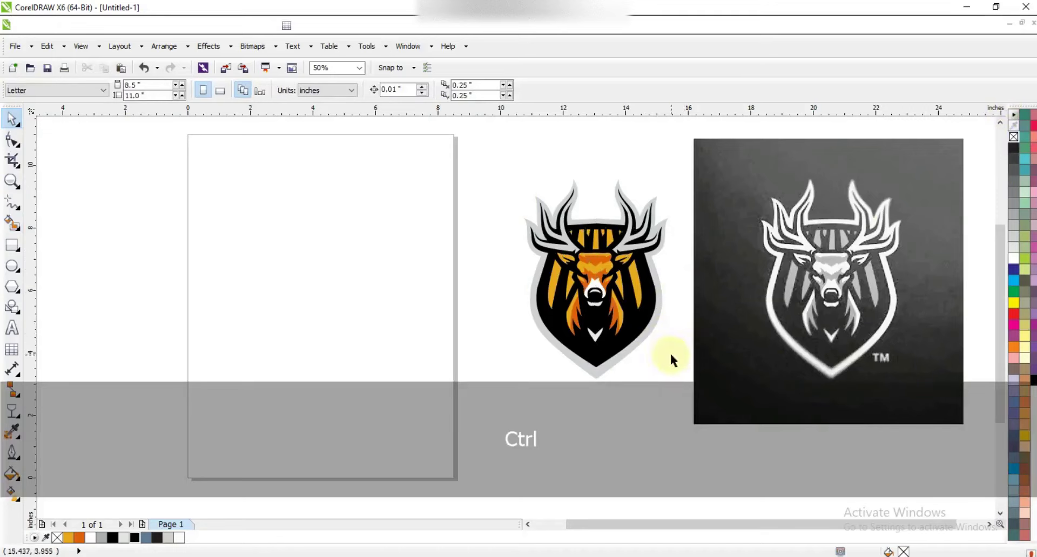
- Zoom in on the coloured logo and the reference image to compare them side by side
click(12, 180)
drag(466, 152, 904, 385)
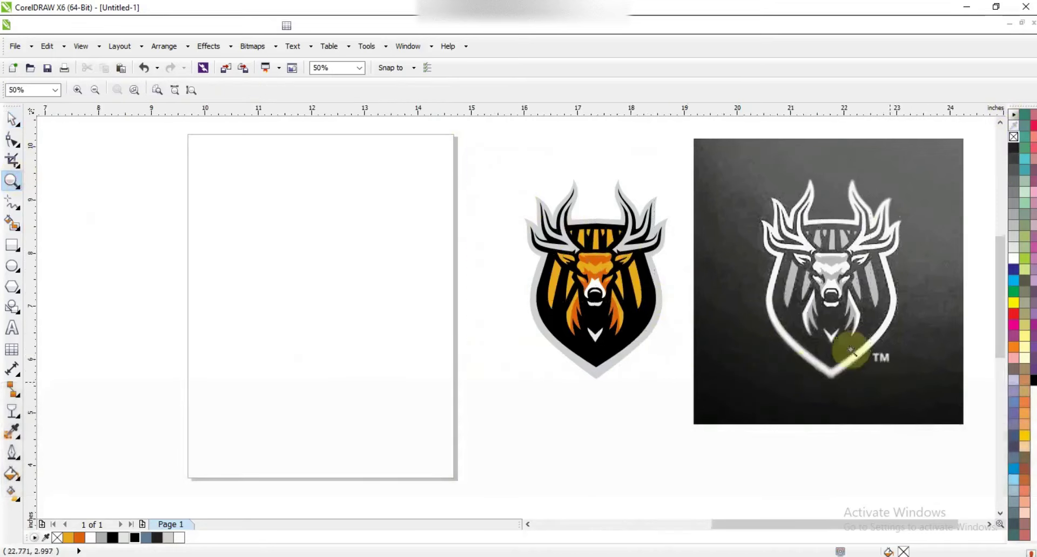